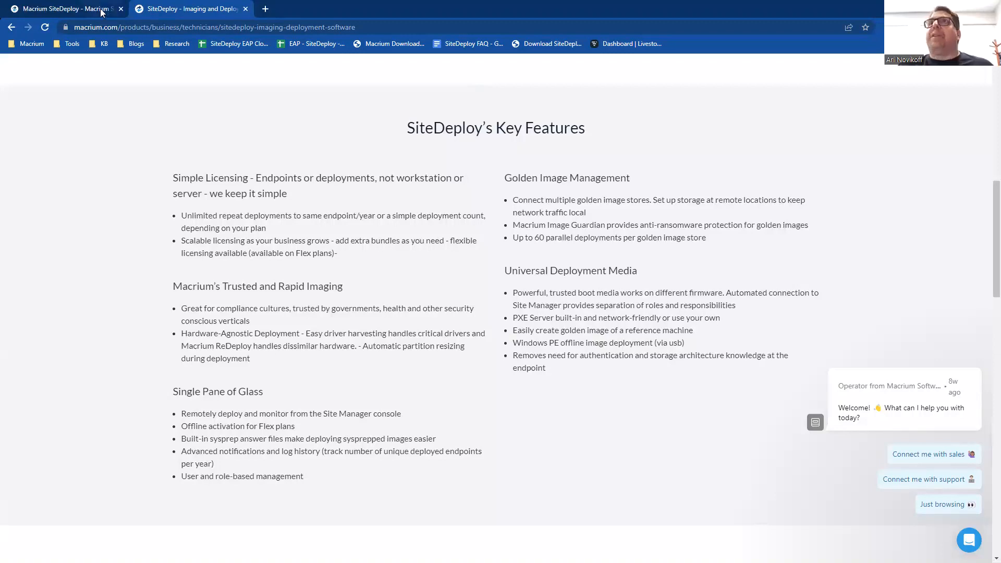
Step: Switch to the Site Manager console, open the golden image stores and review the store types offered for a new store
mouse_move(102, 13)
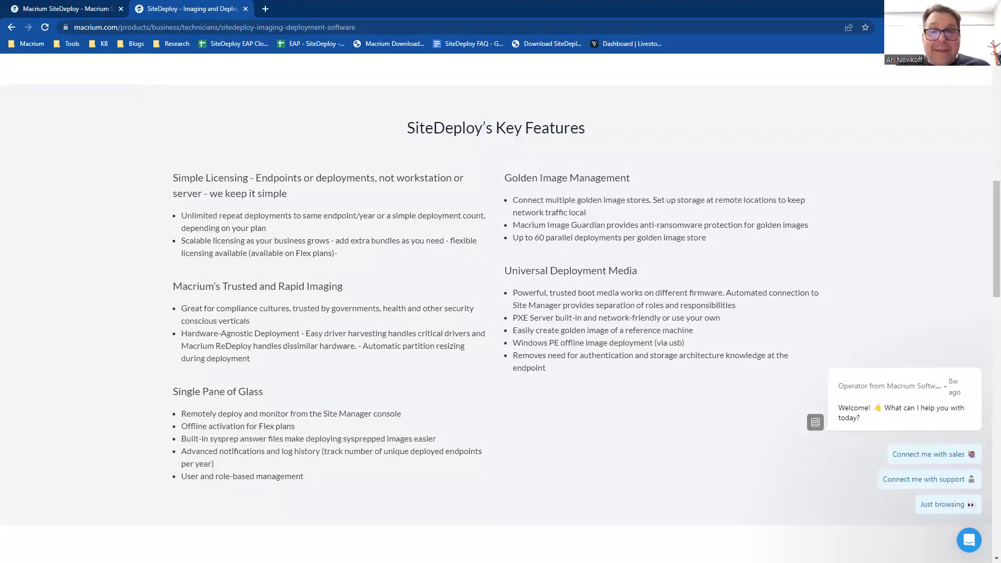
key("alt+Tab")
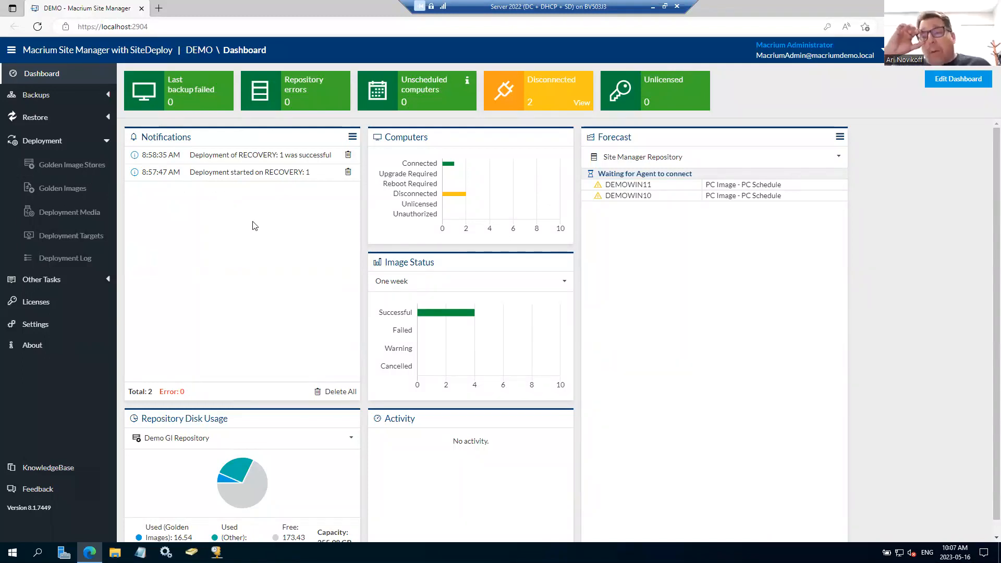
left_click(53, 166)
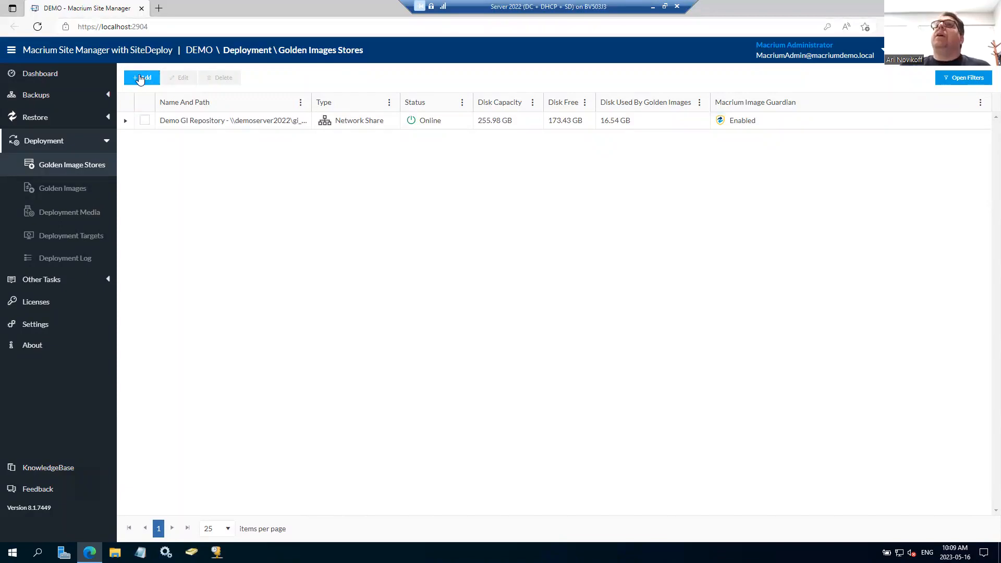
left_click(142, 77)
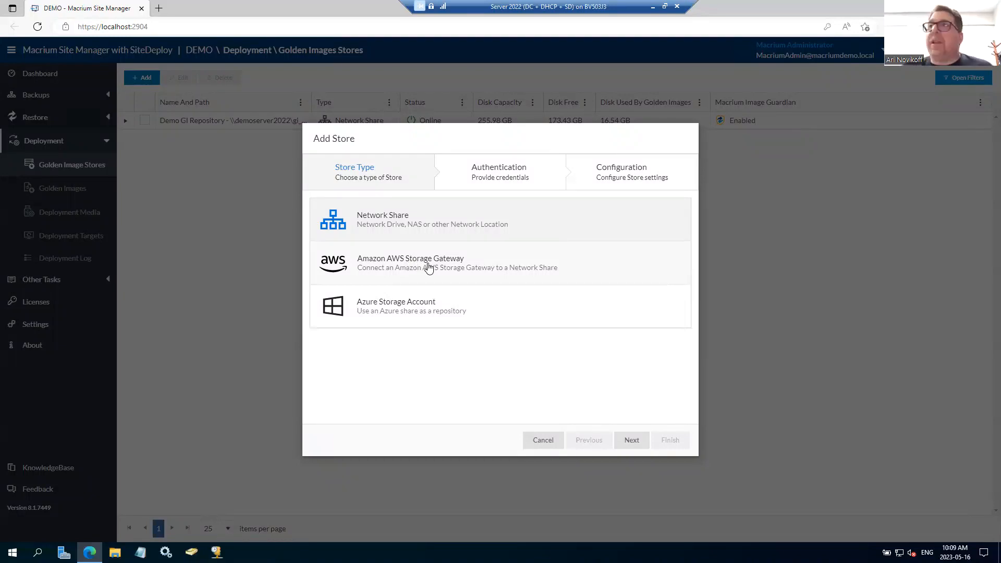
left_click(543, 440)
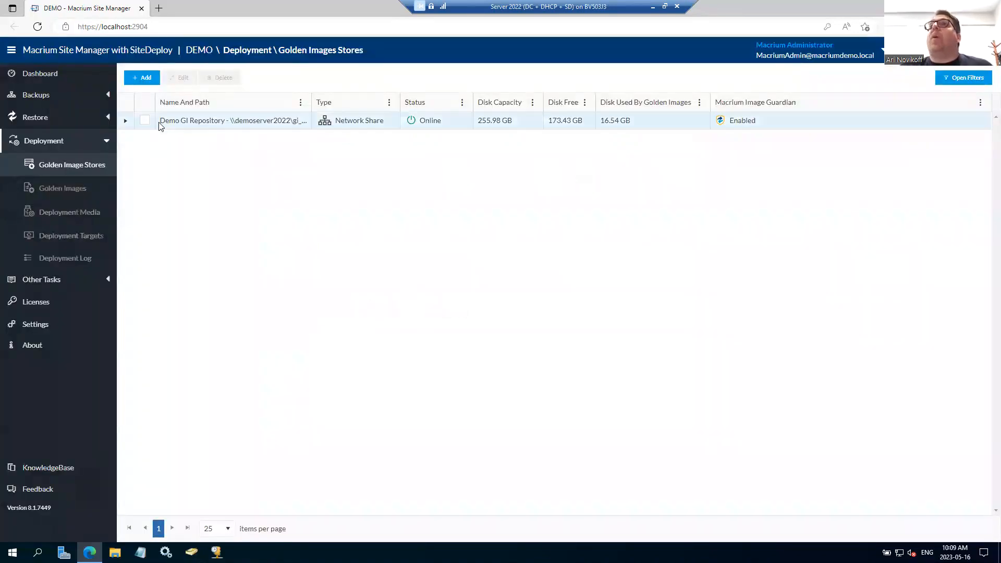
Step: Review the authentication and configuration settings of the Demo GI Repository store, leaving the editor without saving
left_click(145, 120)
left_click(173, 79)
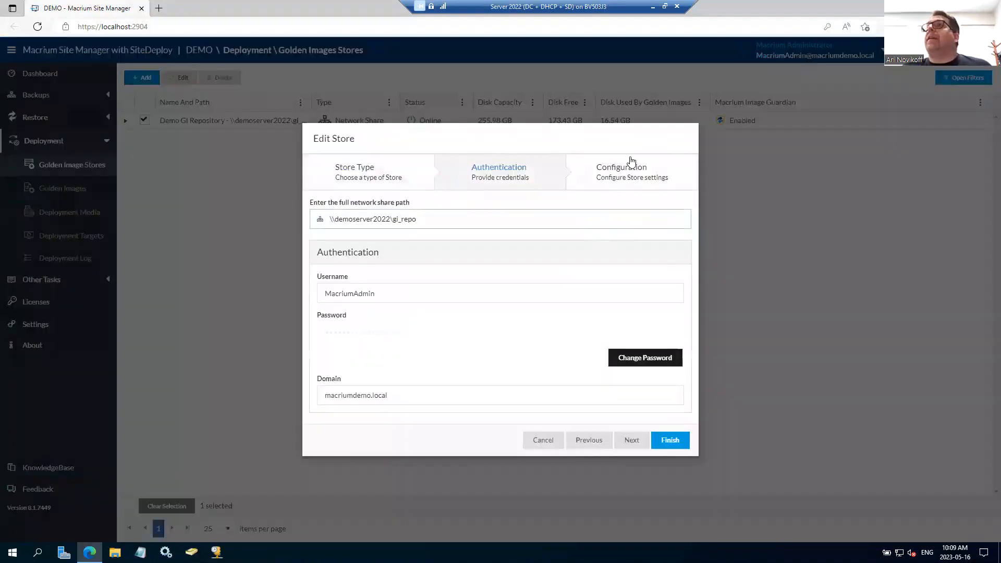
left_click(638, 175)
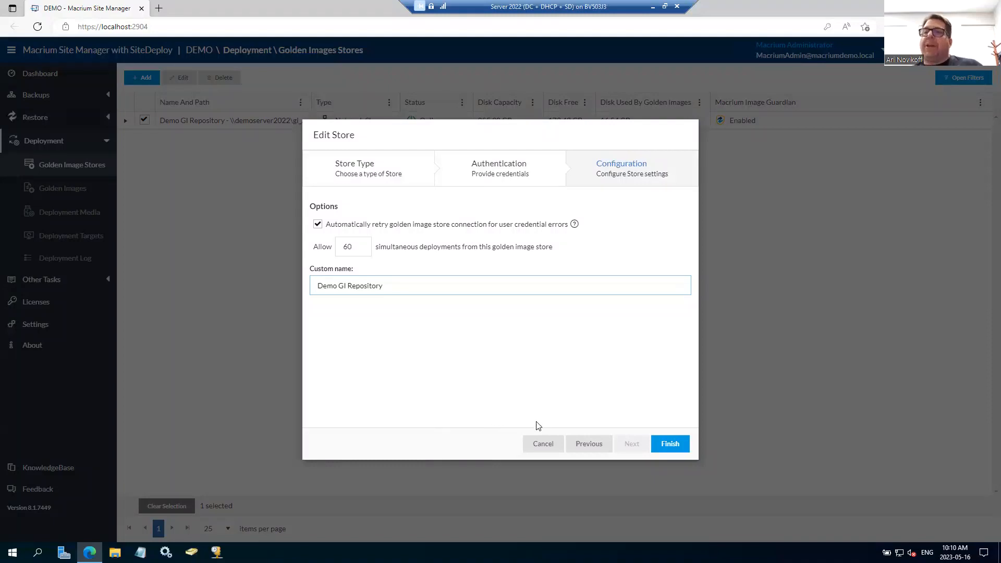
left_click(521, 444)
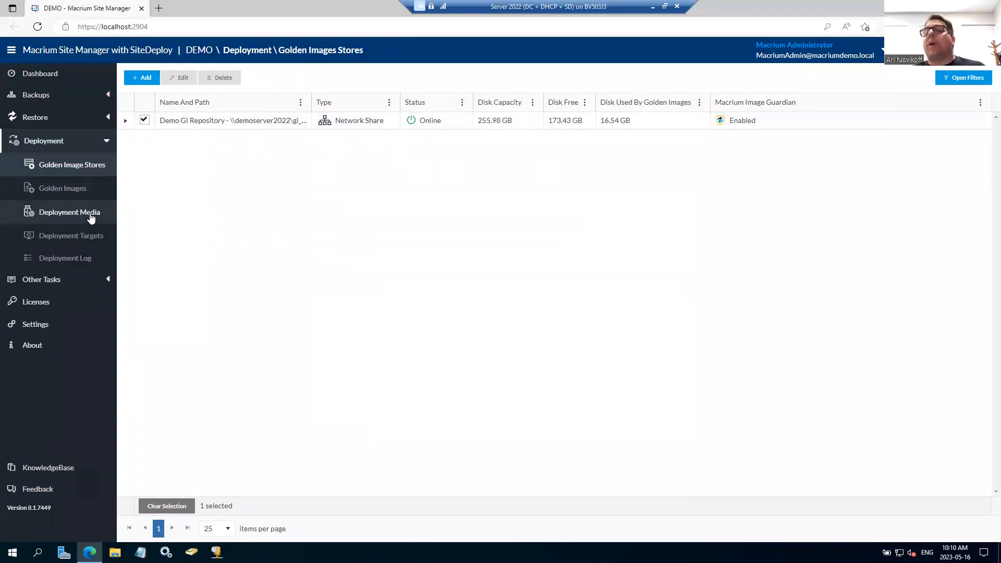
Step: Open the deployment media page and review the PXE, Rescue USB Builder and Driver Harvester sections
left_click(91, 218)
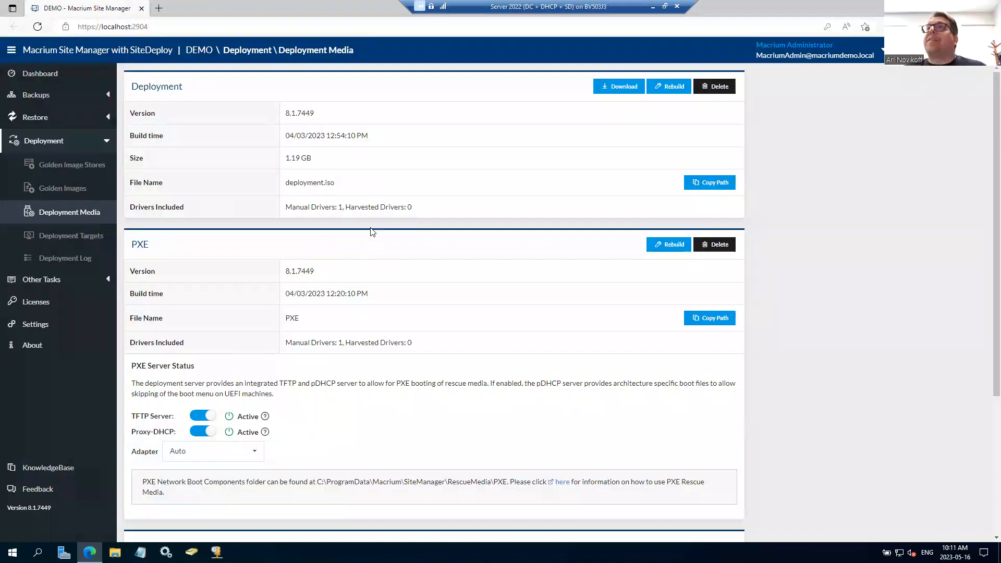
scroll(388, 318, "down", 4)
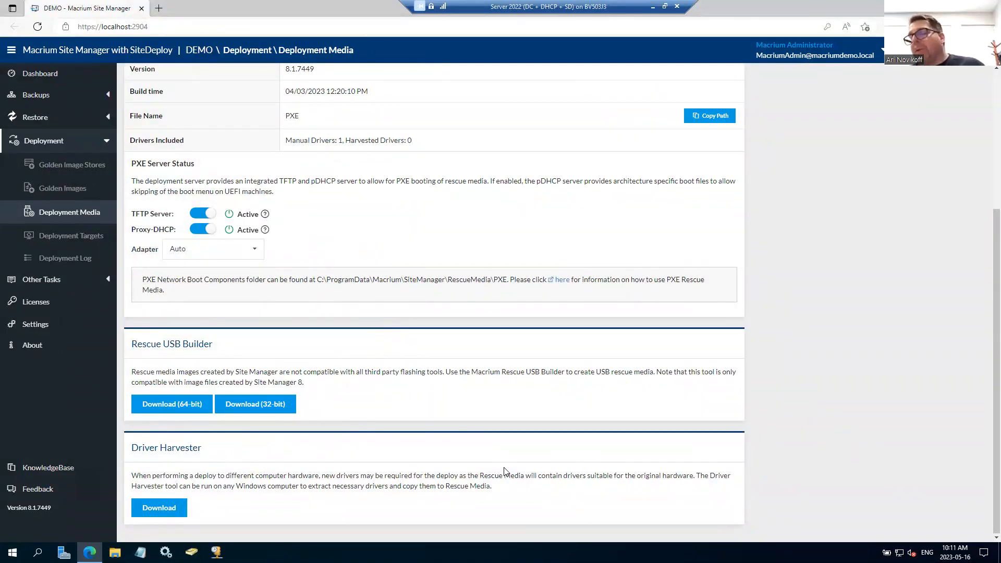
scroll(587, 488, "up", 4)
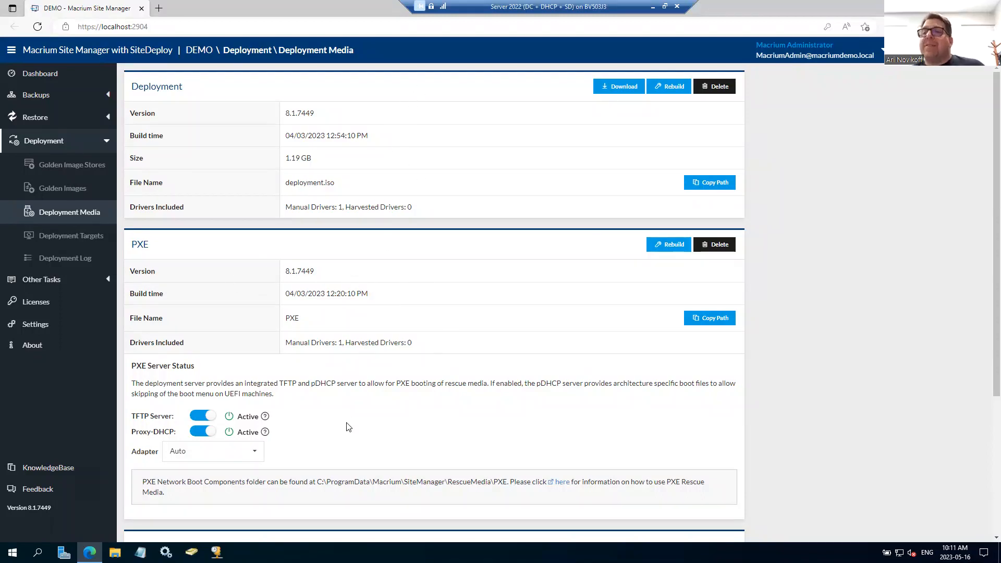
Step: Copy the PXE media path, inspect its sources folder in File Explorer, and close the window
left_click(720, 321)
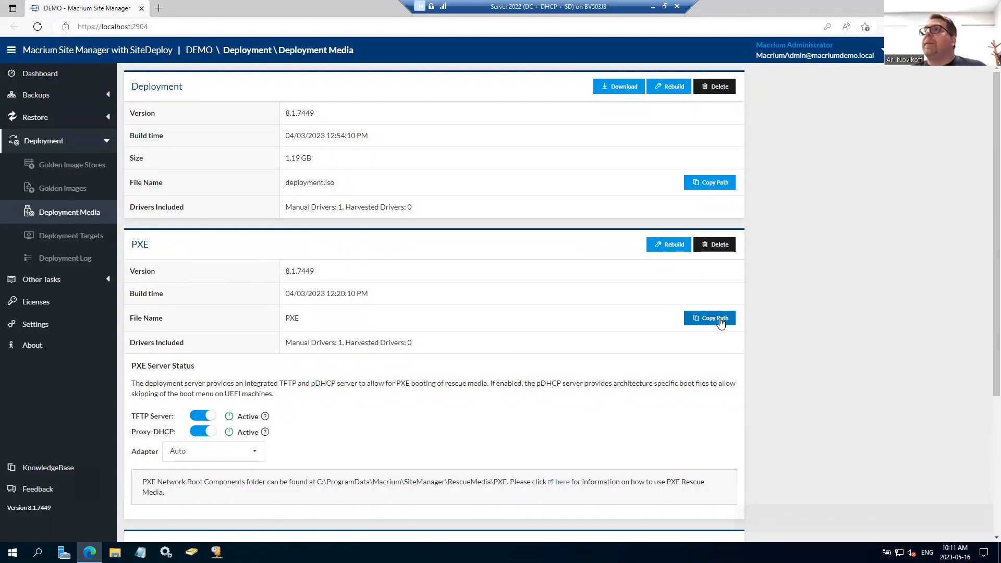
left_click(114, 552)
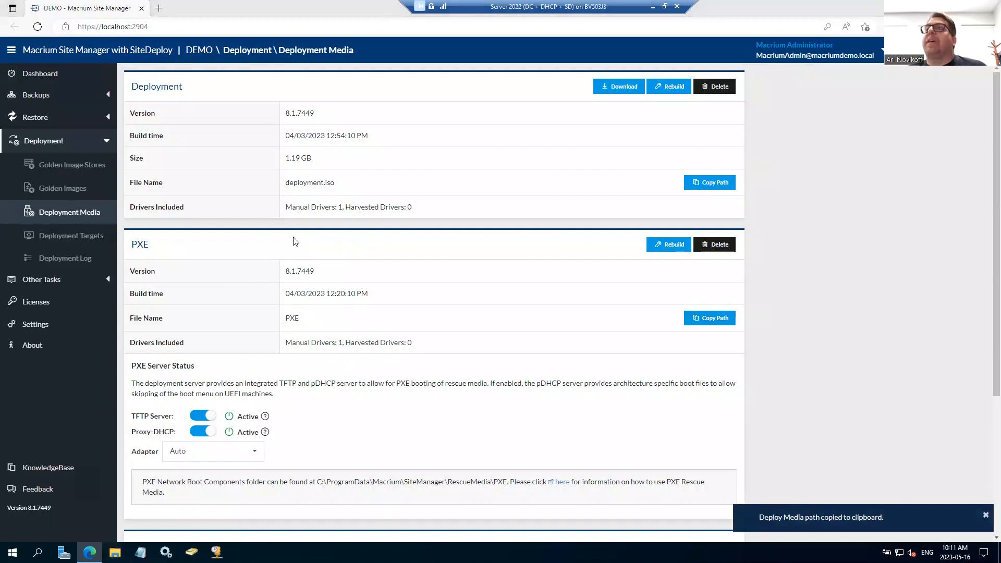
left_click(415, 207)
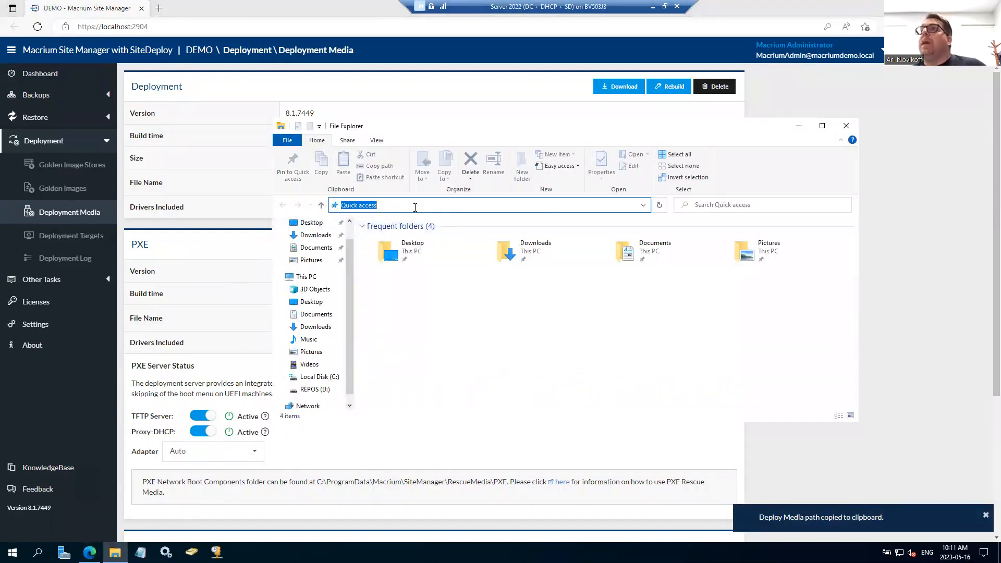
key("ctrl+v")
key("Return")
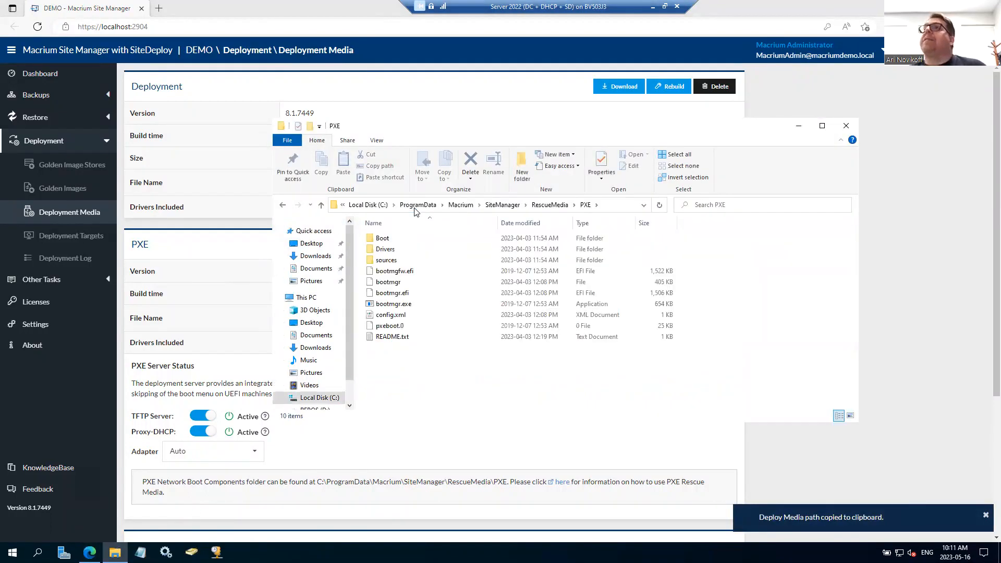
double_click(405, 260)
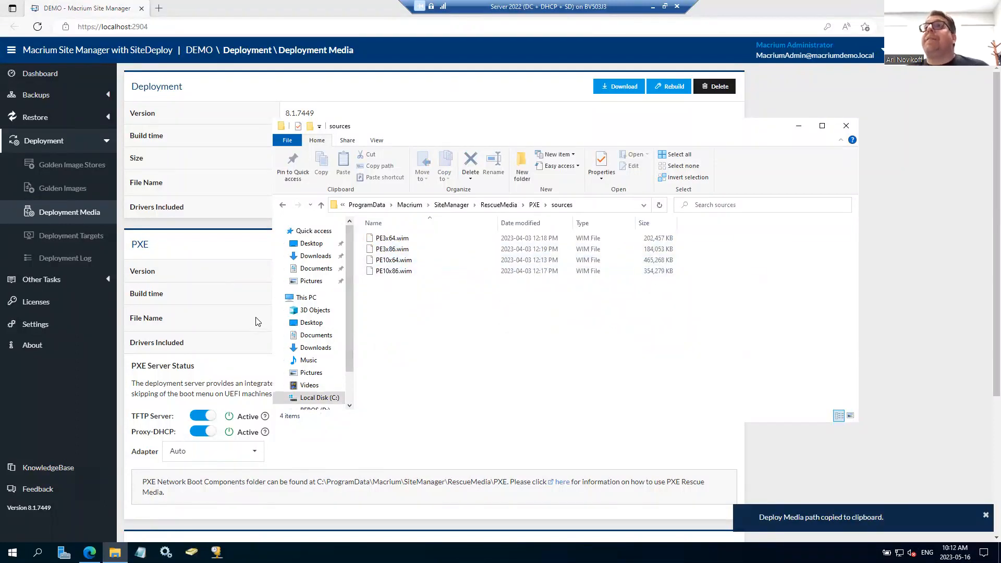
left_click(846, 126)
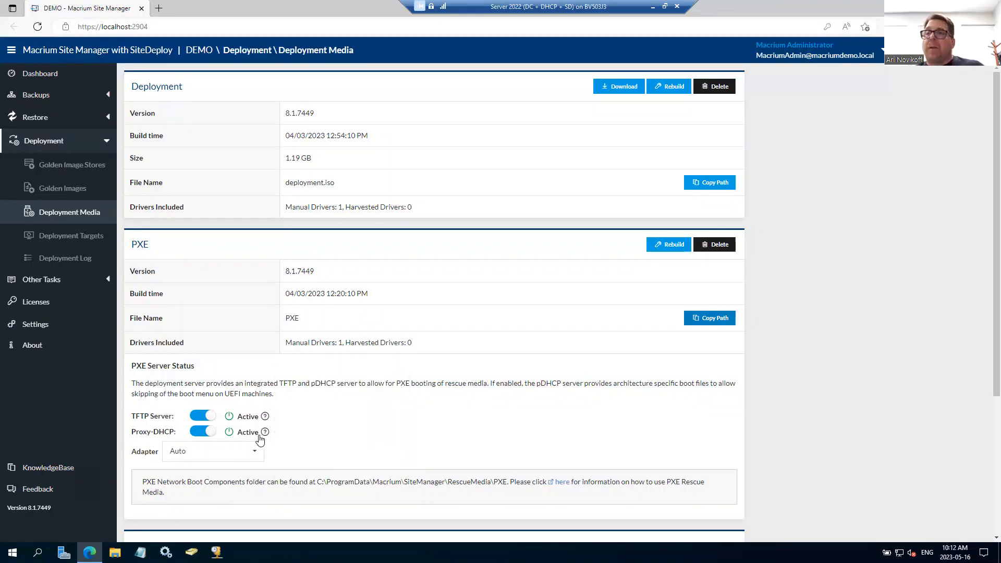
Step: Browse in File Explorer to the Import folder under GI_Repo\DeploymentImages on the REPOS (D:) drive
mouse_move(263, 435)
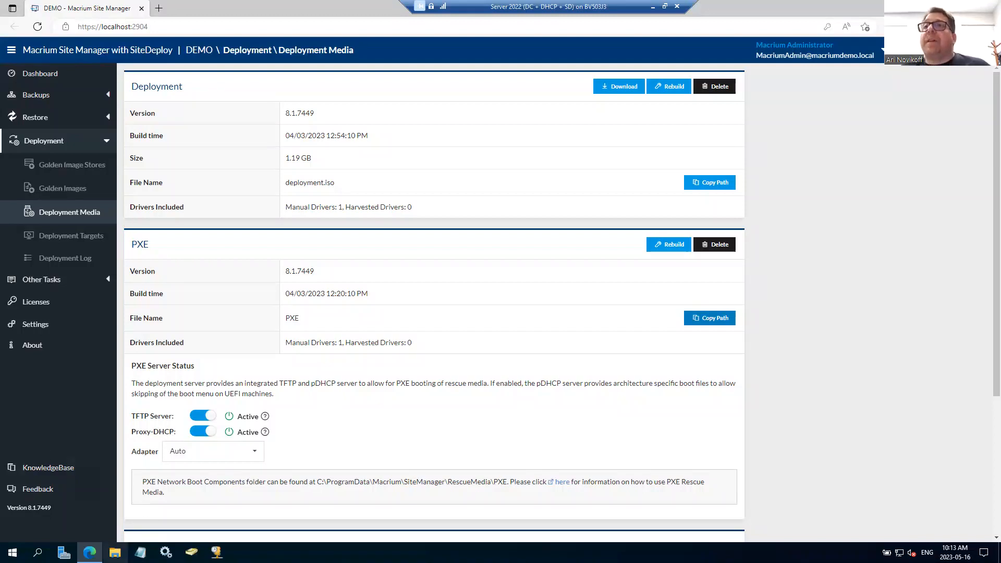
left_click(115, 552)
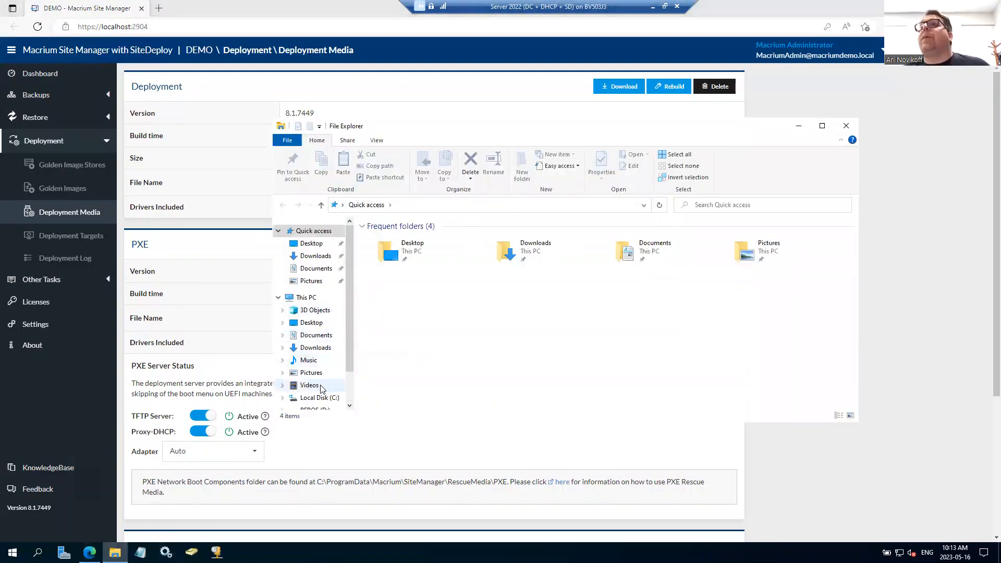
scroll(324, 383, "down", 1)
left_click(324, 388)
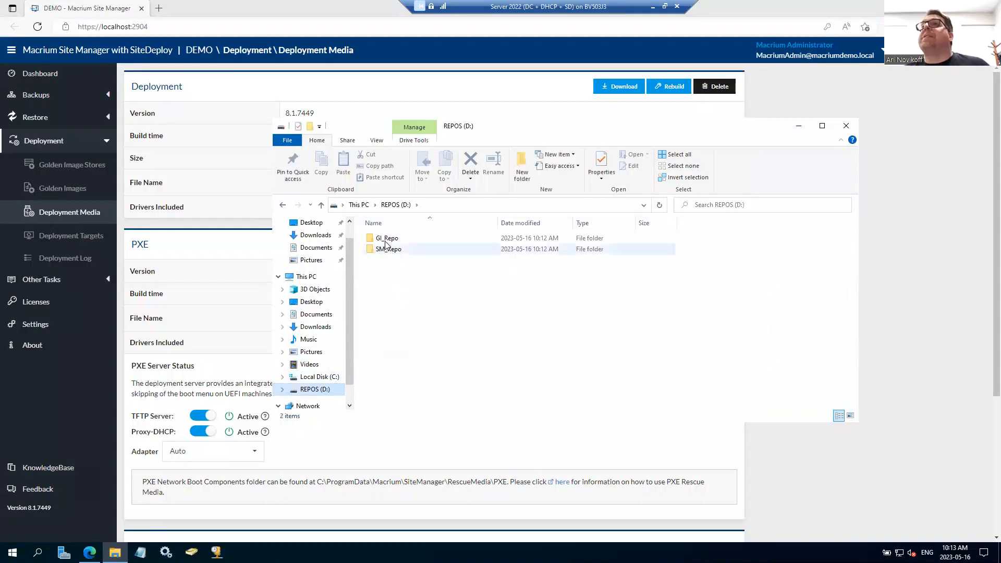
double_click(386, 248)
left_click(387, 243)
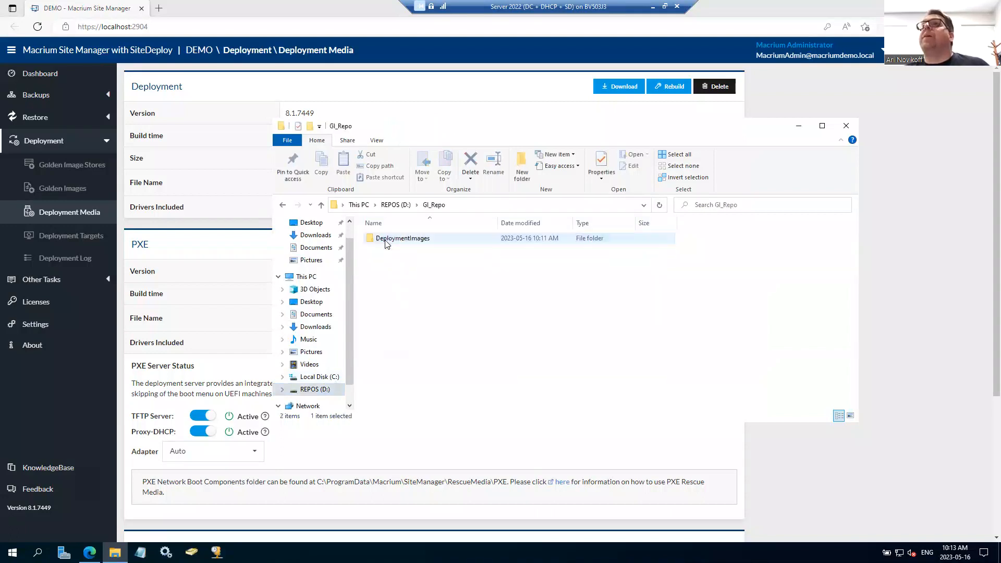
double_click(416, 243)
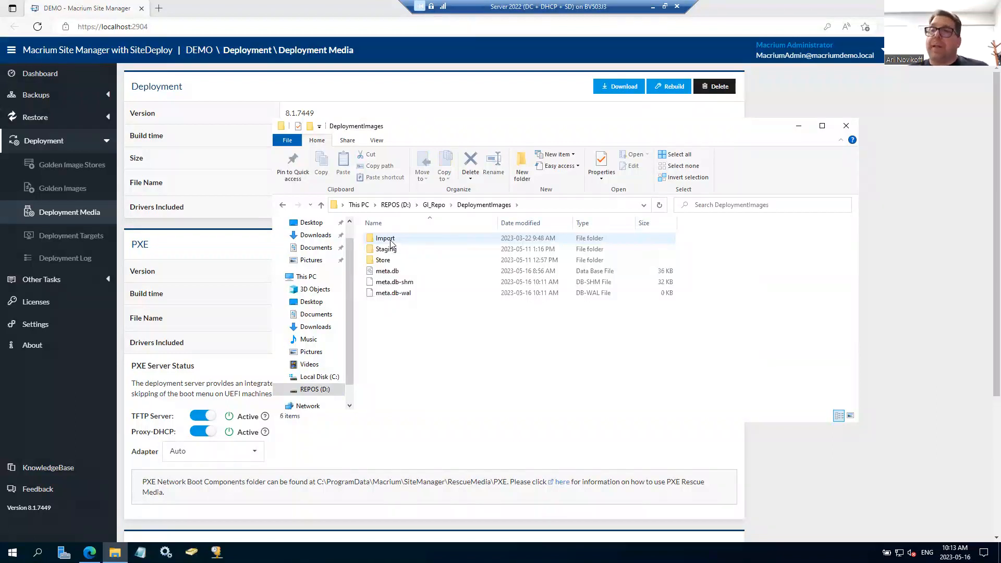
double_click(390, 241)
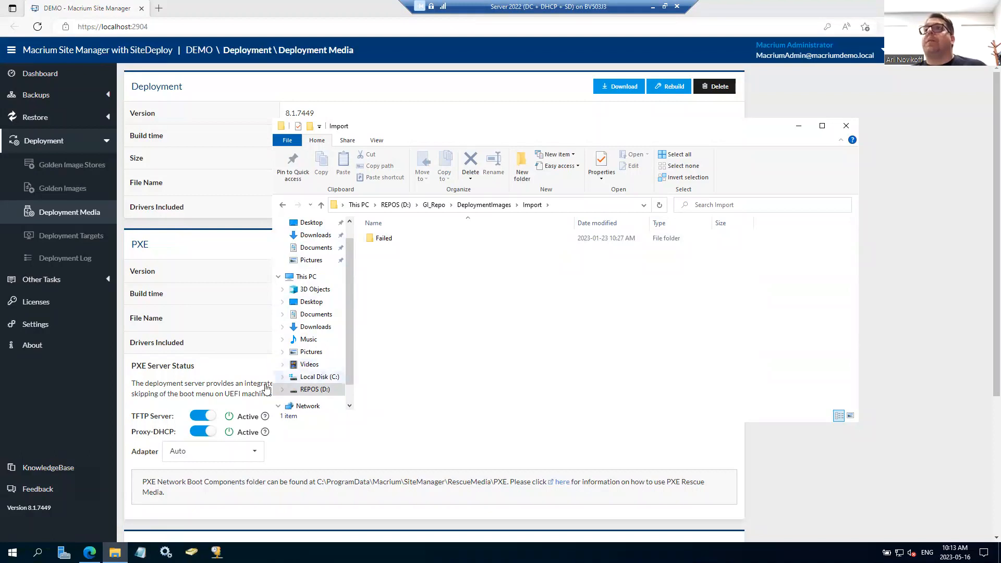
Step: Open the golden images list in Site Manager and bring the Golden Image Source virtual machine window fully into view
left_click(80, 190)
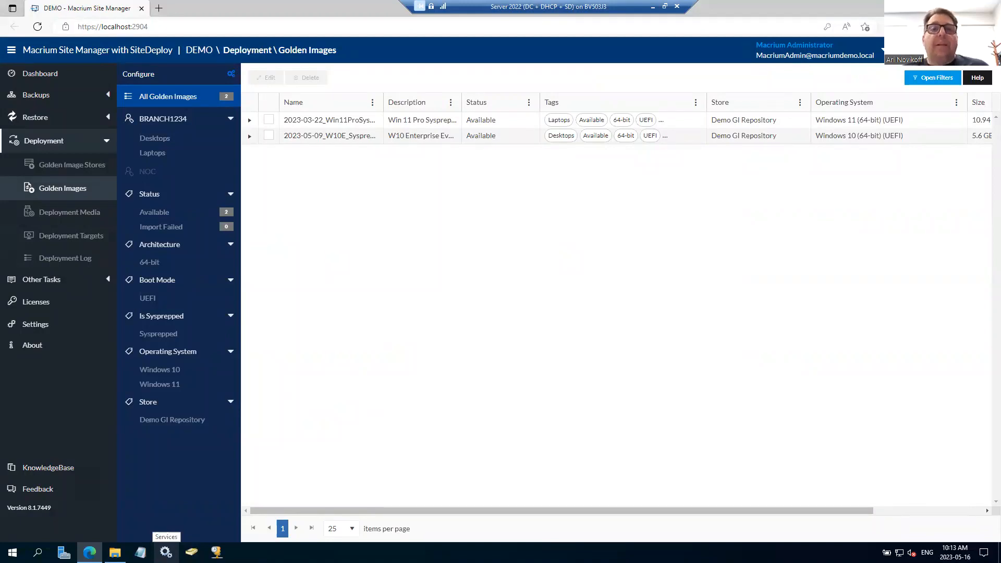
left_click(355, 347)
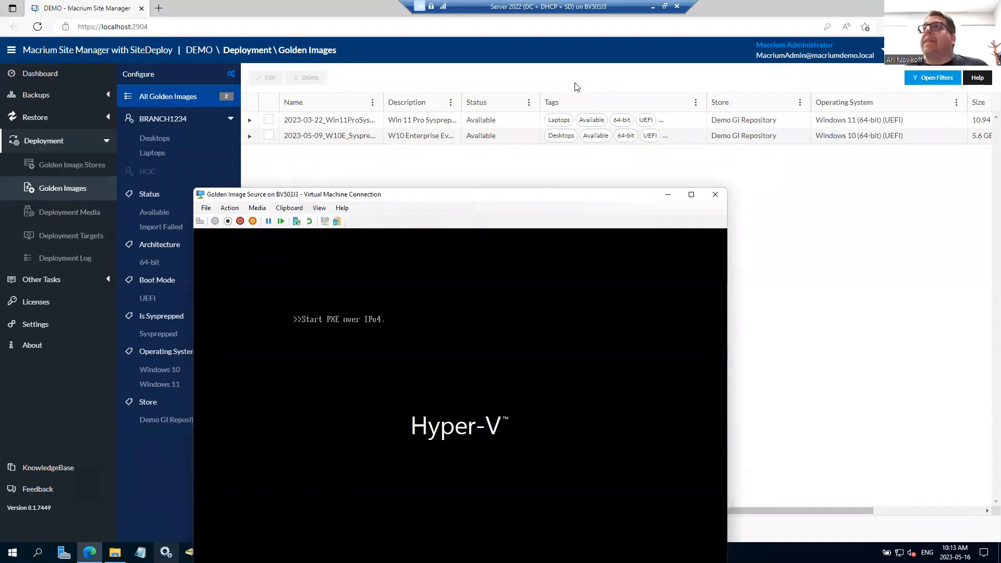
left_click_drag(474, 195, 485, 86)
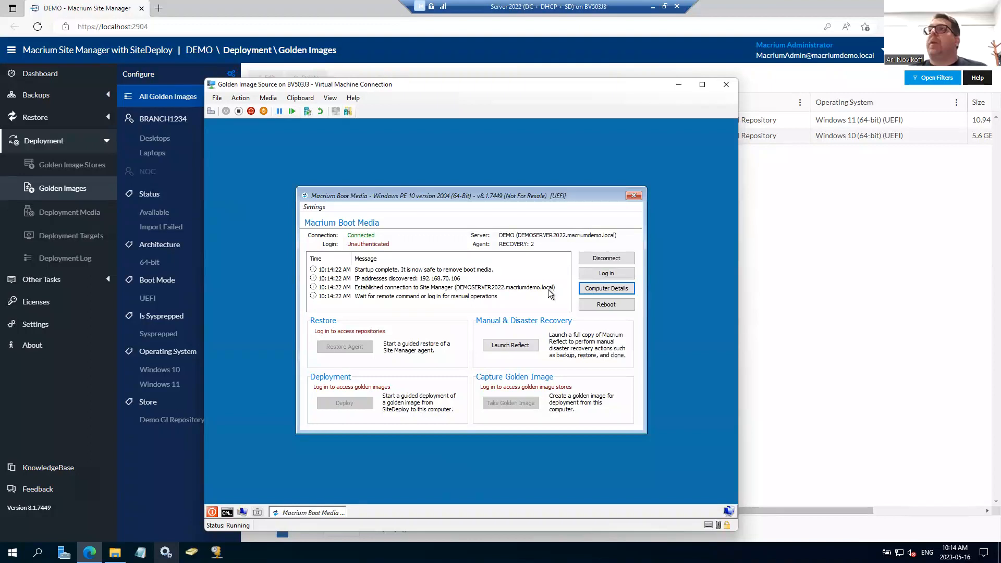
Step: Log in to the Site Manager server from Macrium Boot Media with the administrator username and password
left_click(336, 287)
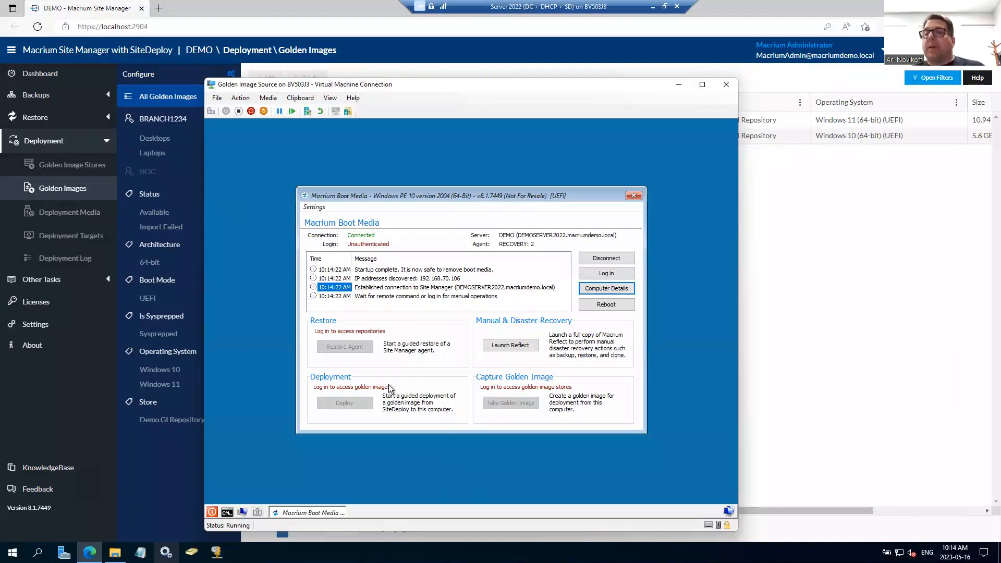
left_click(604, 274)
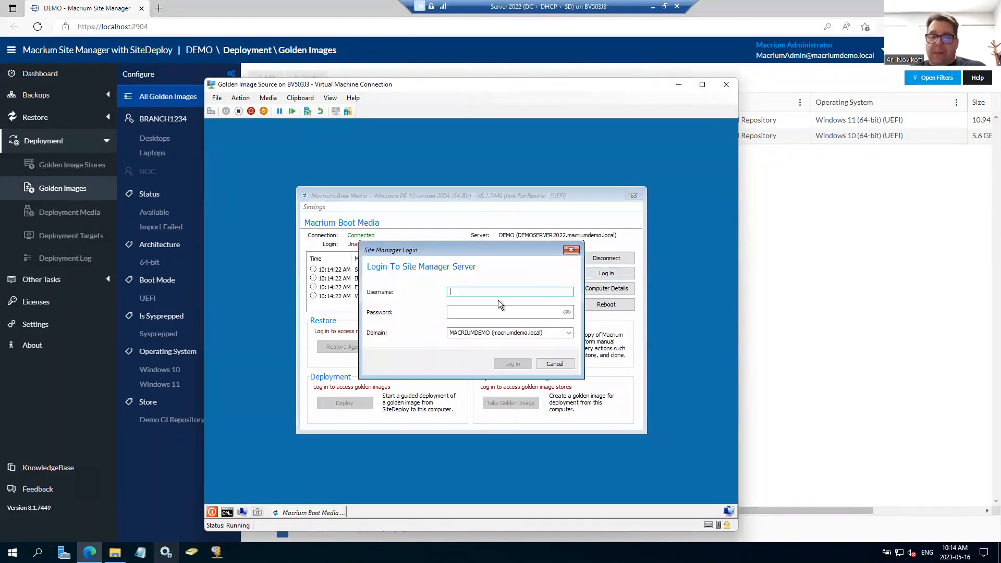
type("macriumadmin")
key("Tab")
type("••••••••")
key("Return")
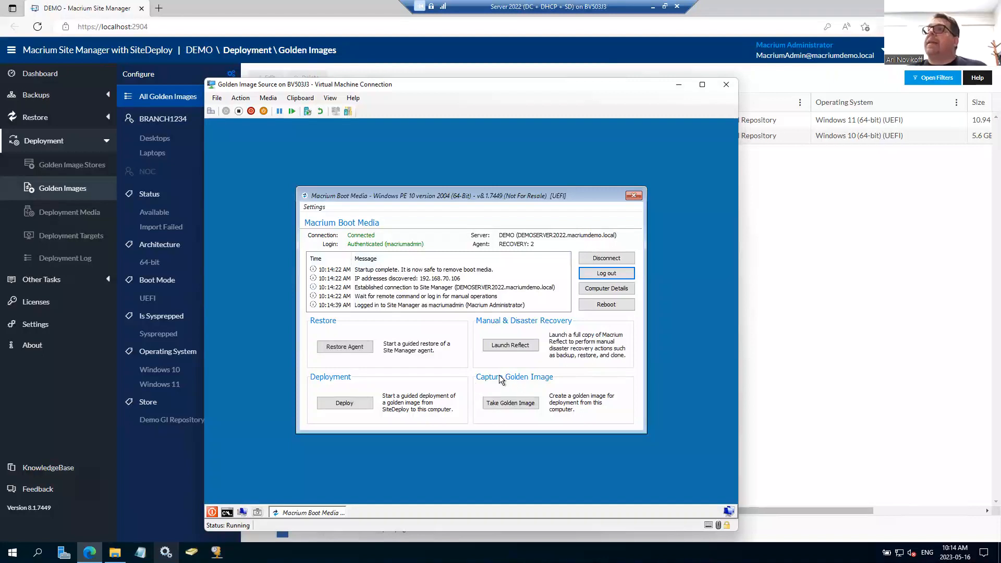
Step: Start taking a golden image from the boot media and choose Demo GI Repository as its store
left_click(511, 404)
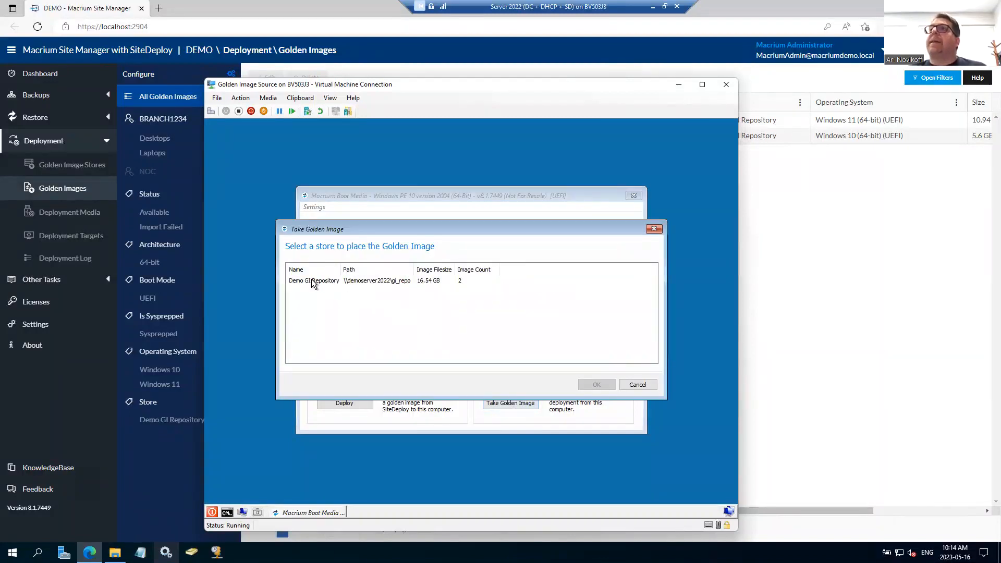
left_click(313, 283)
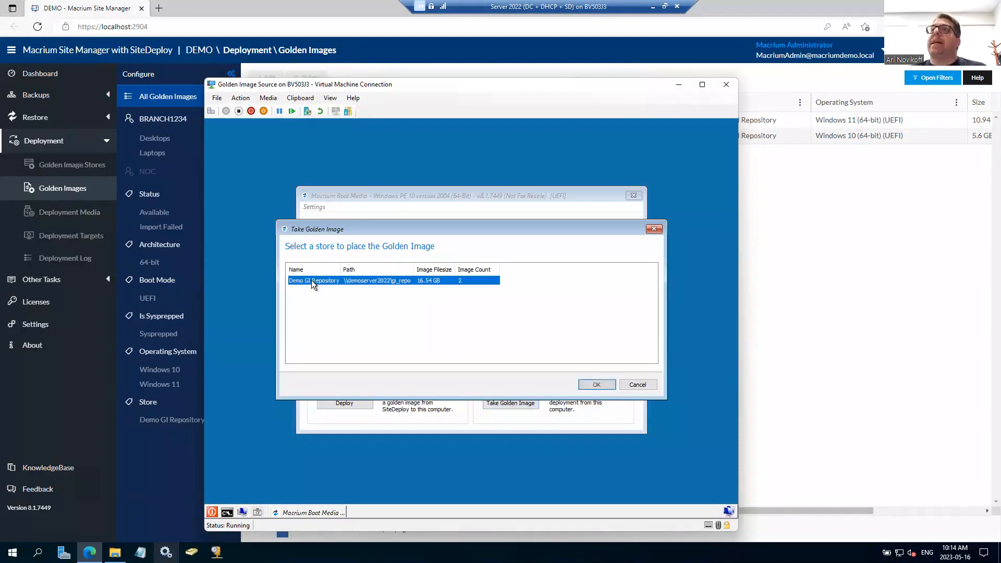
left_click(599, 385)
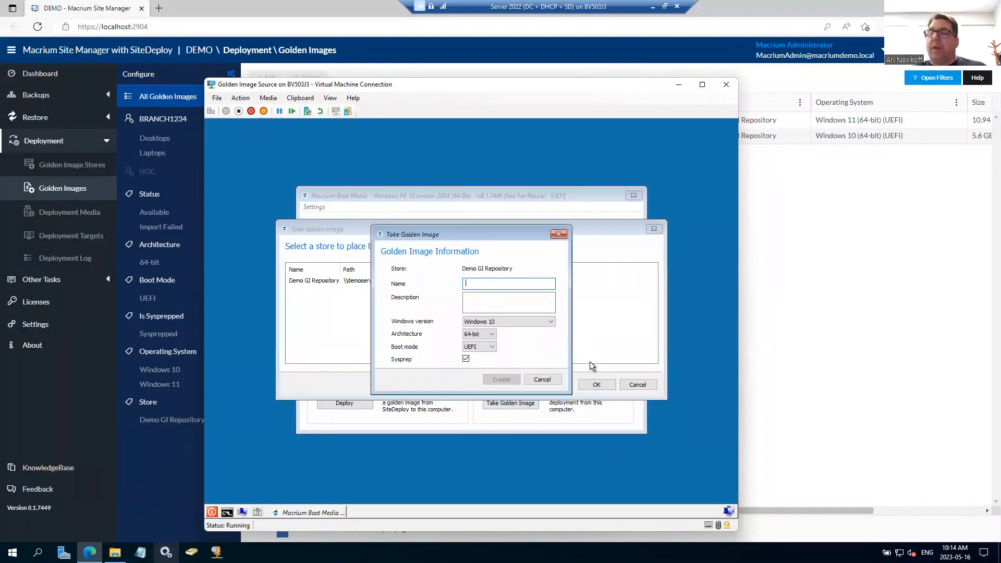
Step: Create the golden image as "asasert" with description "asfgas" and start imaging all four partitions of Disk 1
type("asasert")
key("Tab")
type("asfgas")
key("Tab")
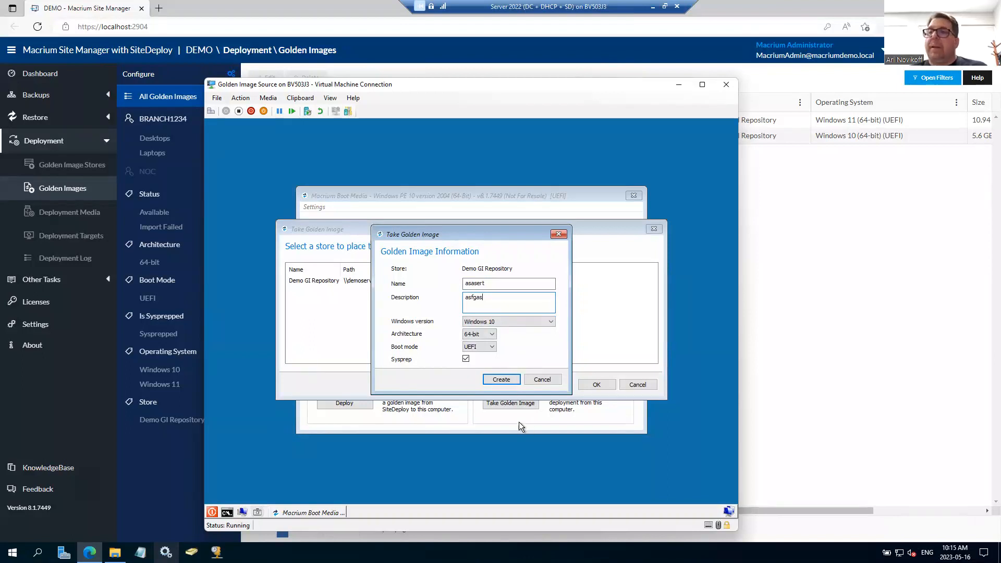
left_click(501, 379)
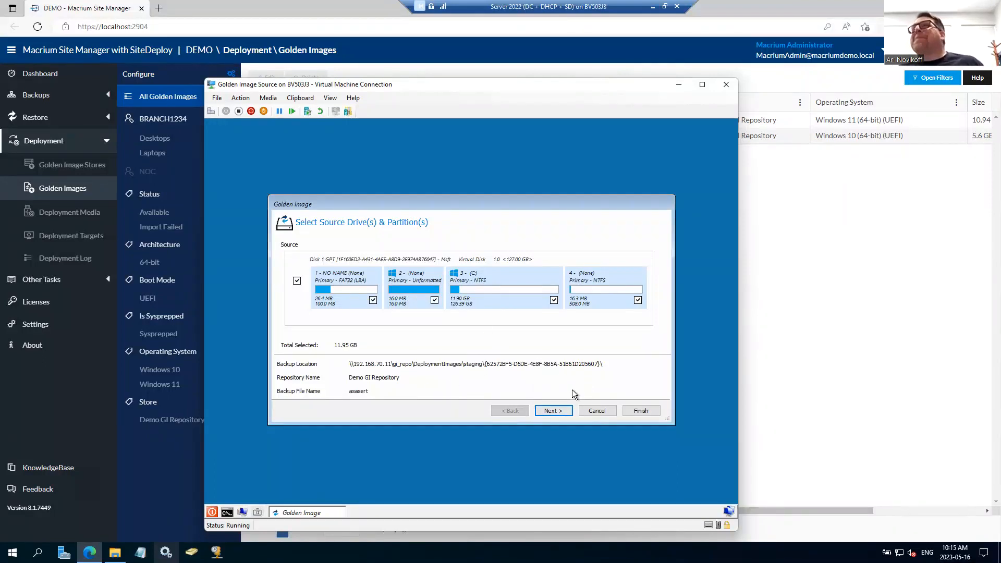
left_click(637, 412)
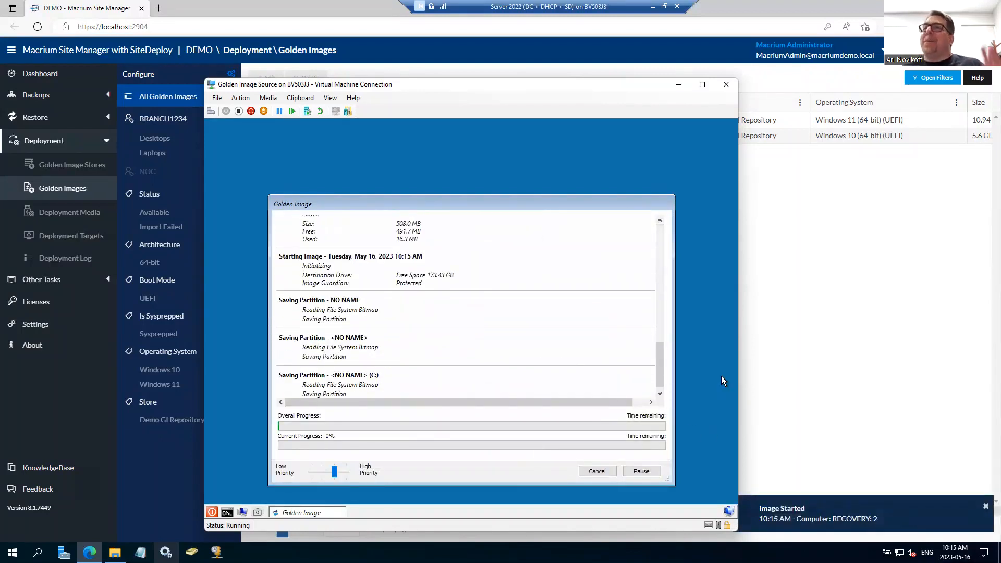
Step: Move the Golden Image Source window out of the way and start the TestPXE and TestPXE2 virtual machines
left_click(679, 85)
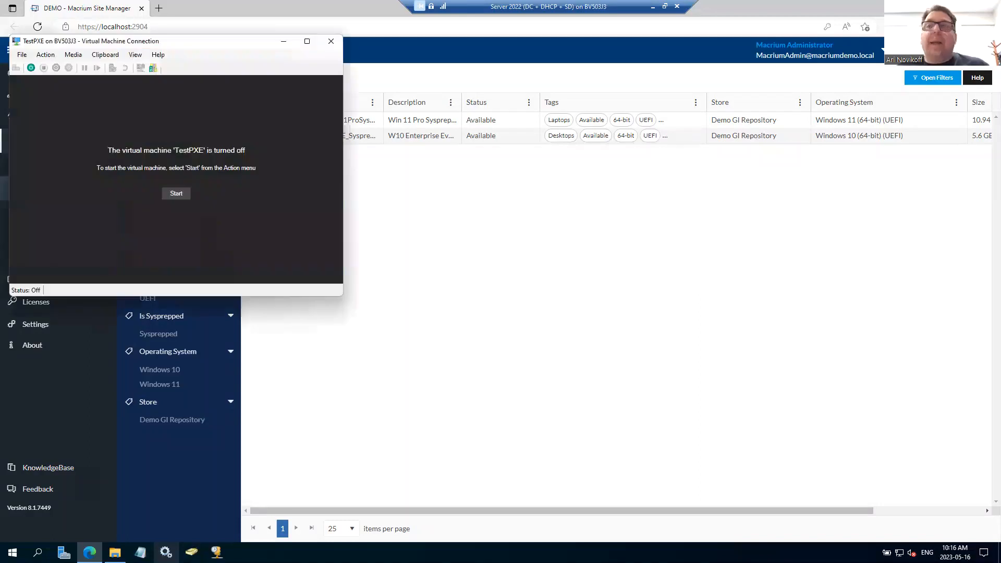
left_click(176, 193)
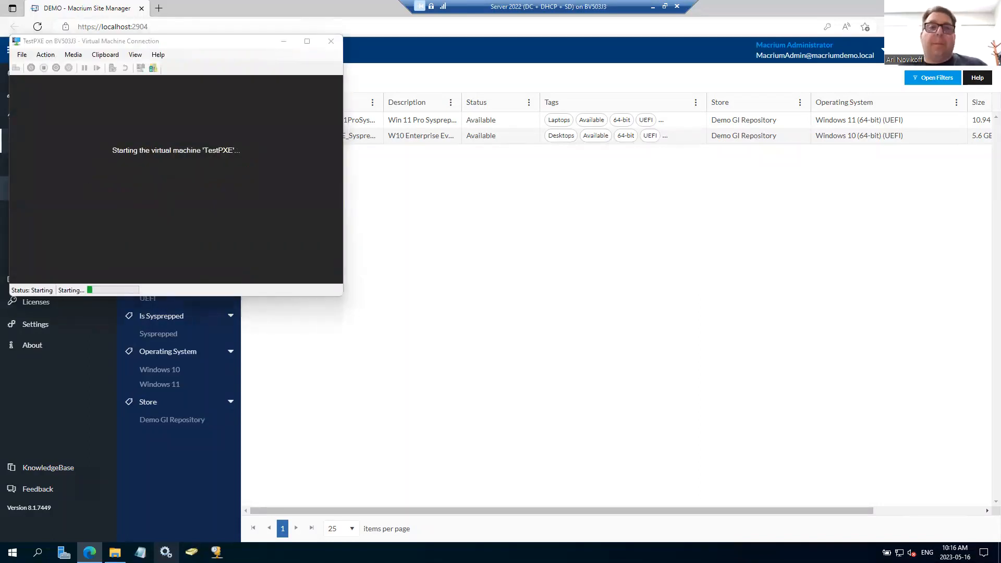
left_click(518, 198)
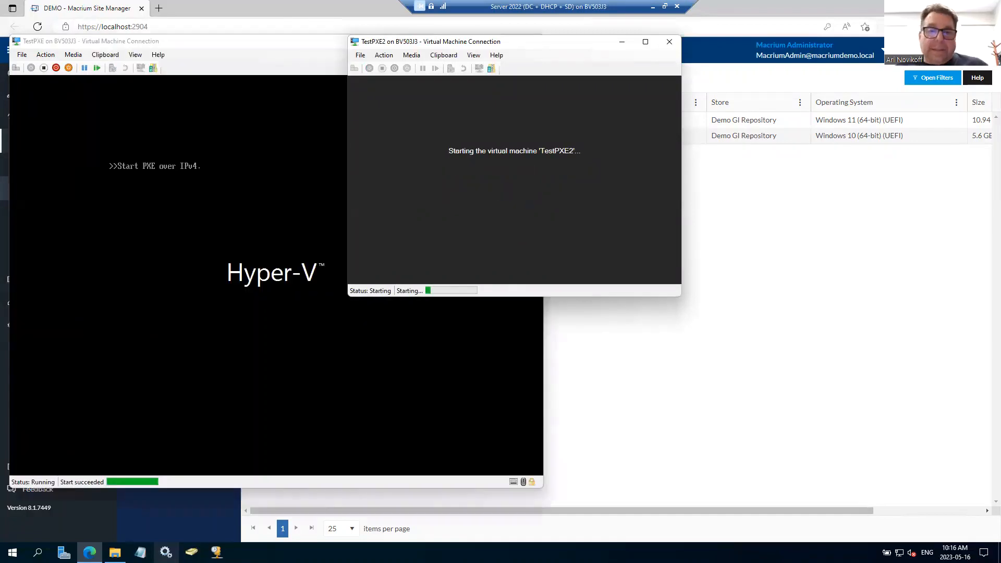
Step: Check the golden image capture progress and arrange the TestPXE and TestPXE2 windows so both boot screens can be seen
key("alt+Tab")
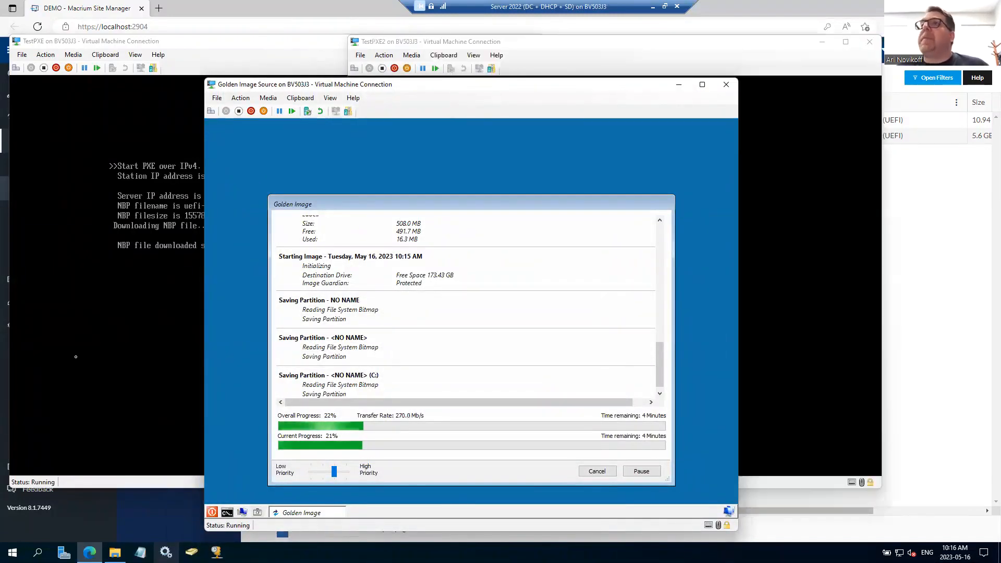
left_click(106, 356)
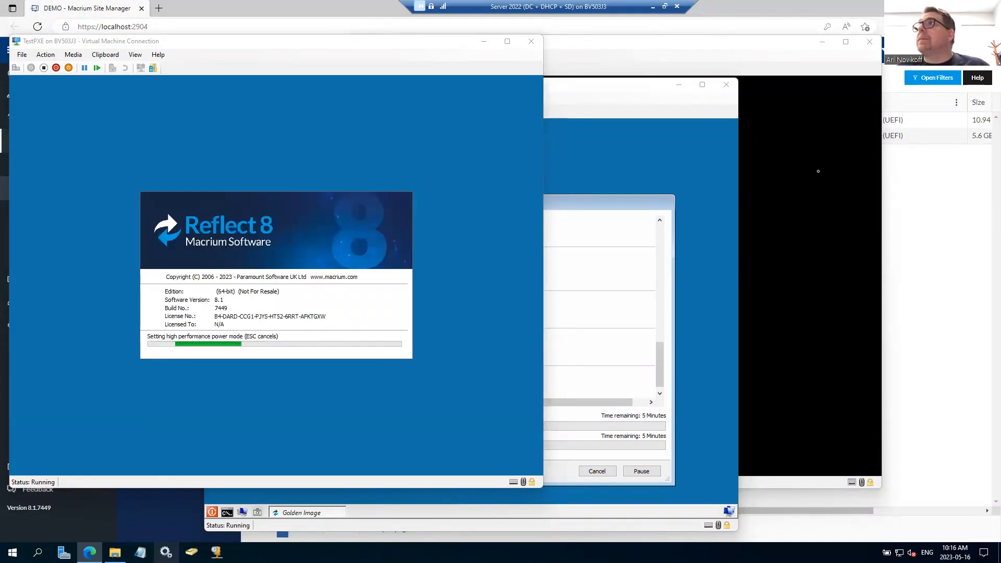
left_click(713, 50)
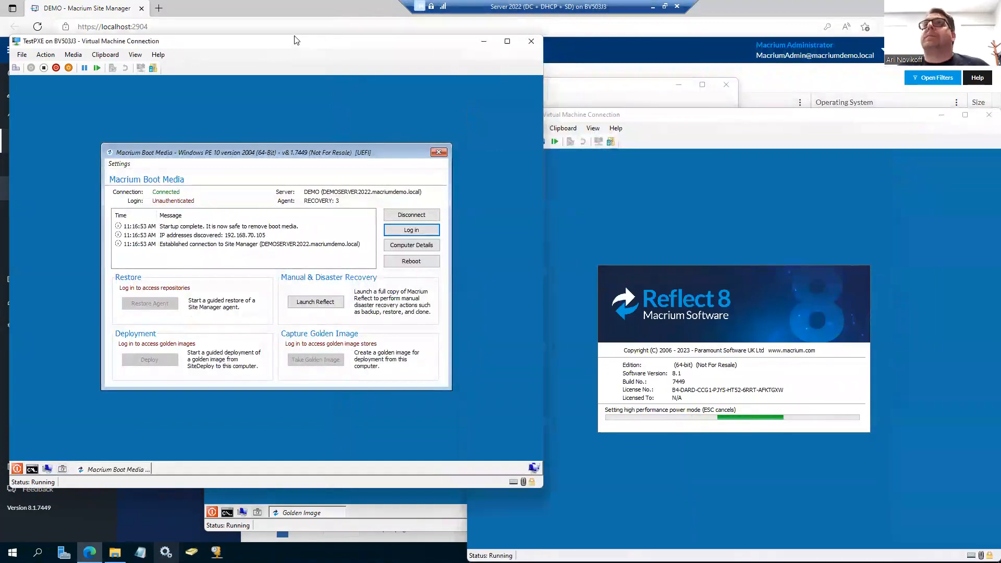
left_click_drag(299, 46, 291, 12)
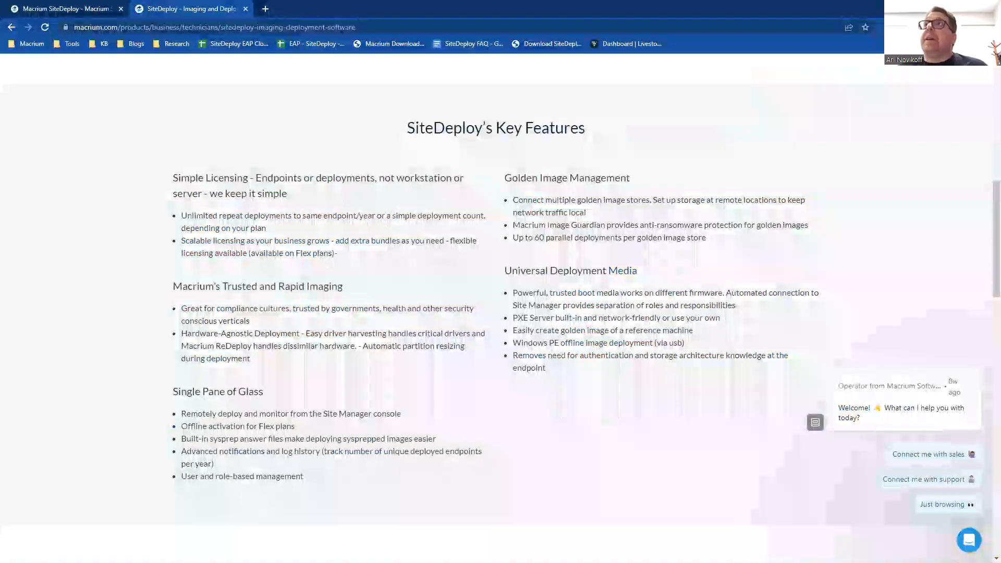
Step: View the Macrium SiteDeploy knowledgebase page and bring the Golden Image Source, TestPXE2 and TestPXE windows back to the front
left_click(59, 12)
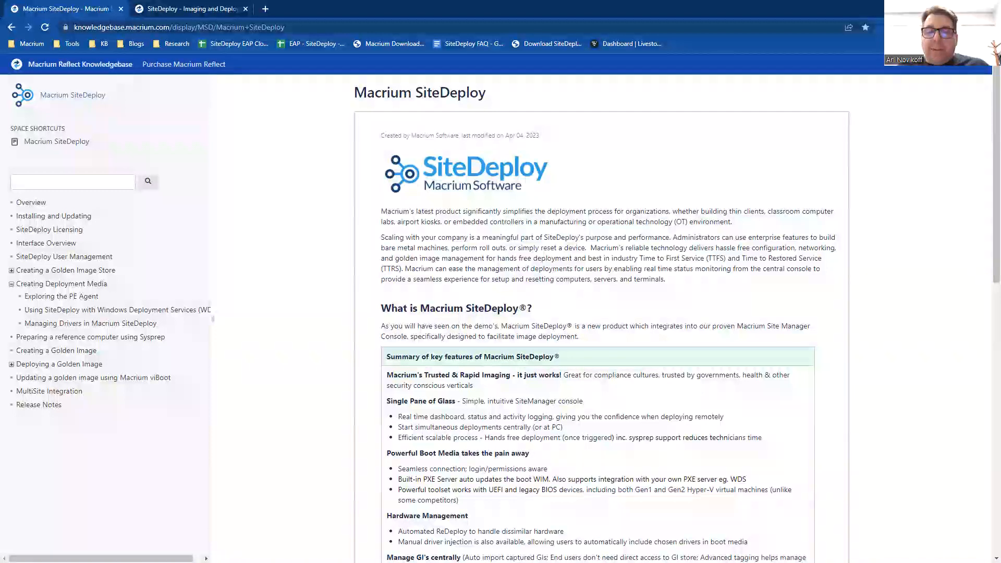
key("alt+Tab")
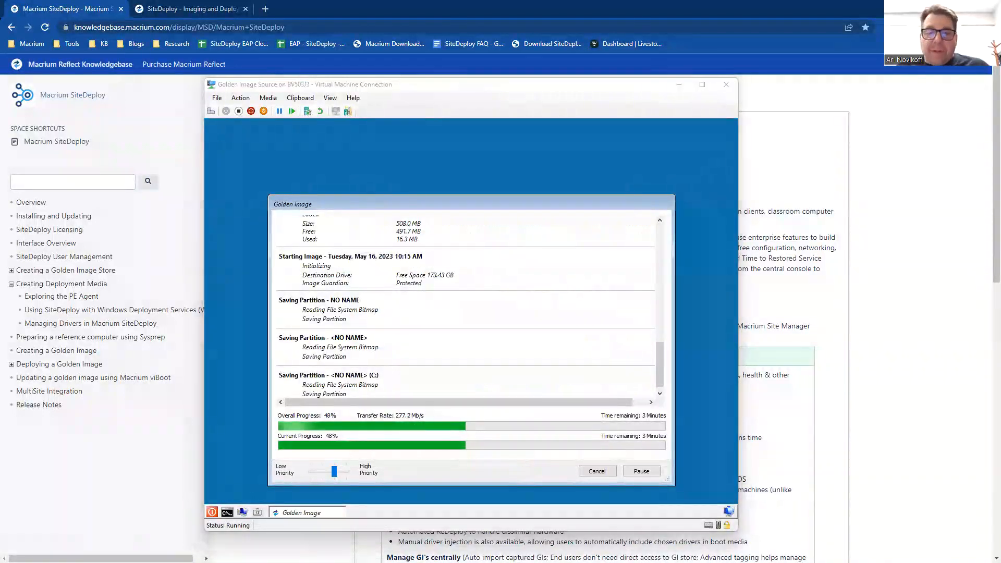
key("alt+Tab")
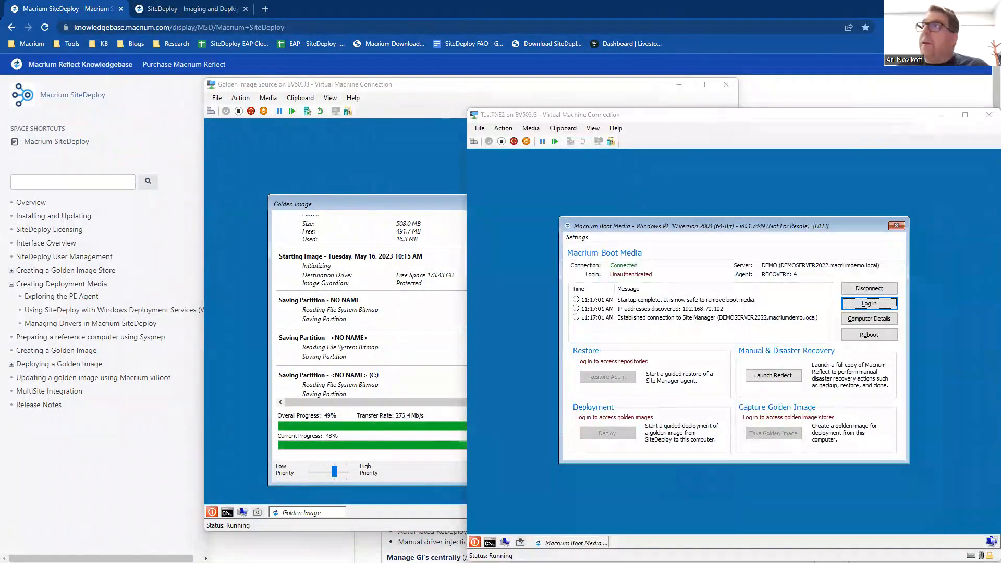
key("alt+Tab")
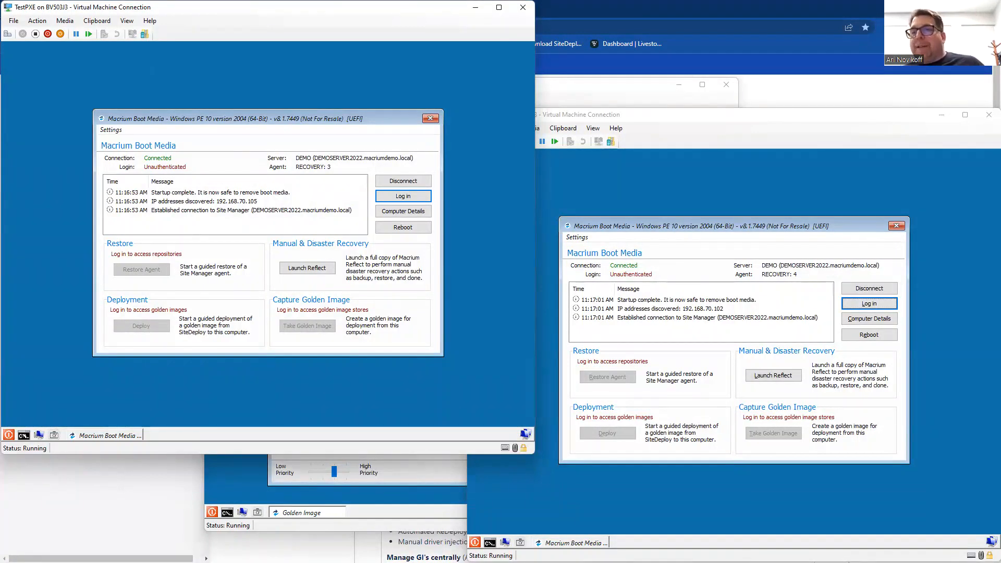
left_click(240, 496)
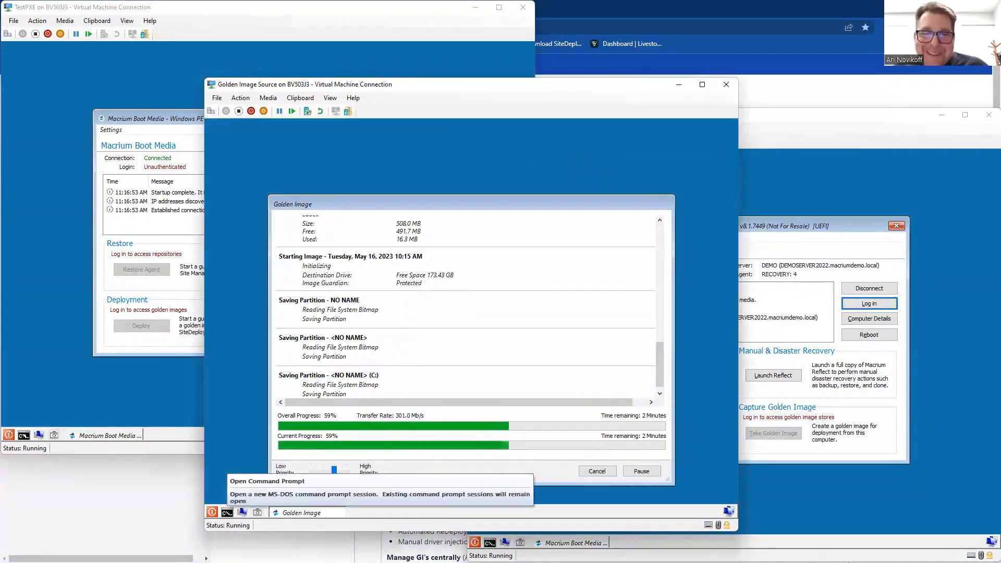
left_click(148, 409)
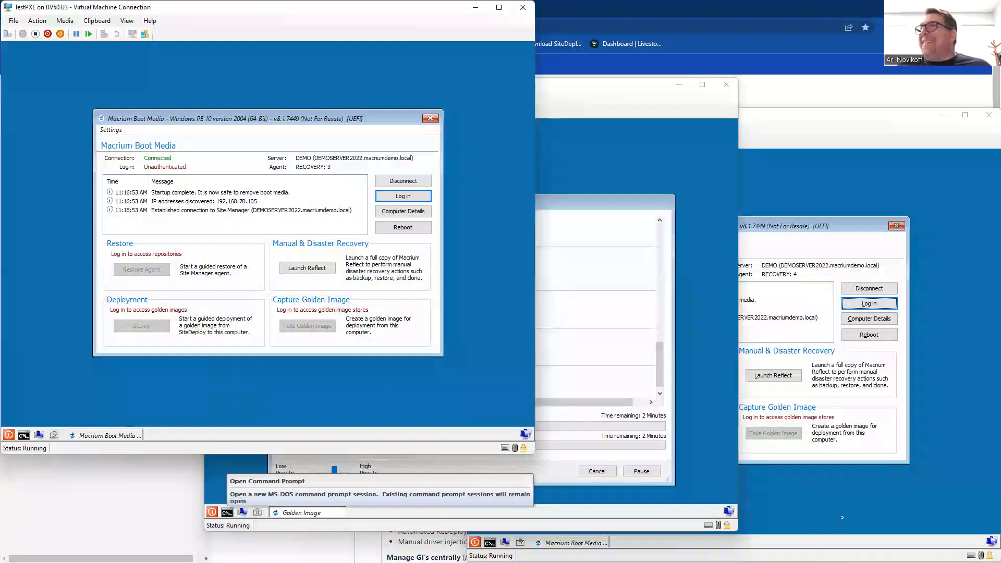
Step: Open the deployment targets list in Site Manager and compare it with the TestPXE and TestPXE2 boot media windows
left_click(842, 518)
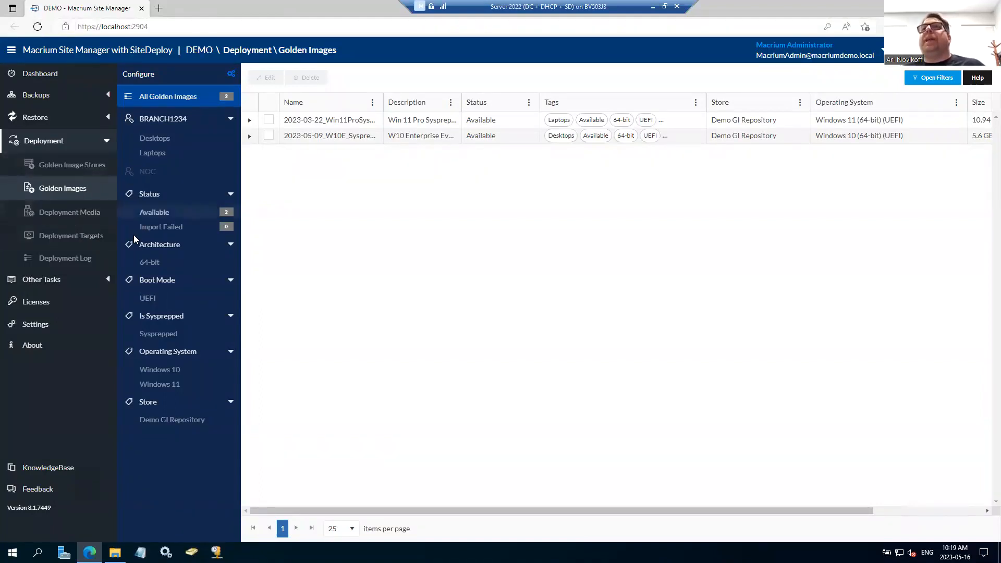
left_click(88, 242)
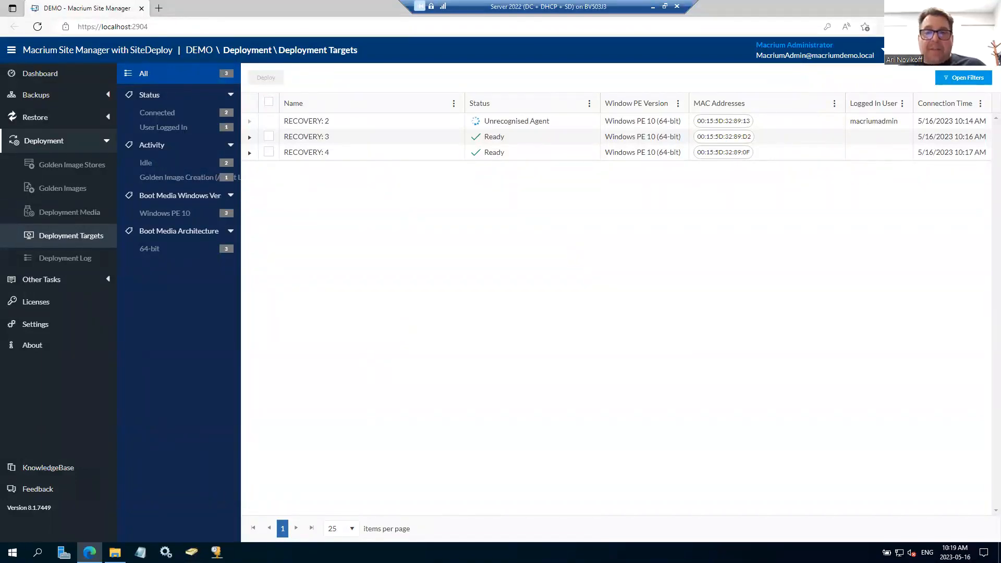
key("alt+Tab")
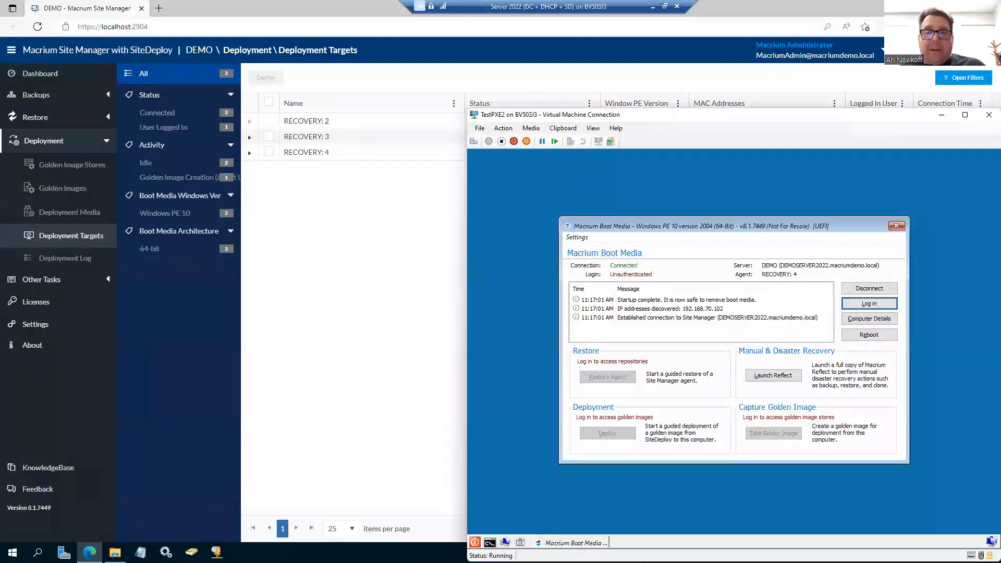
key("alt+Tab")
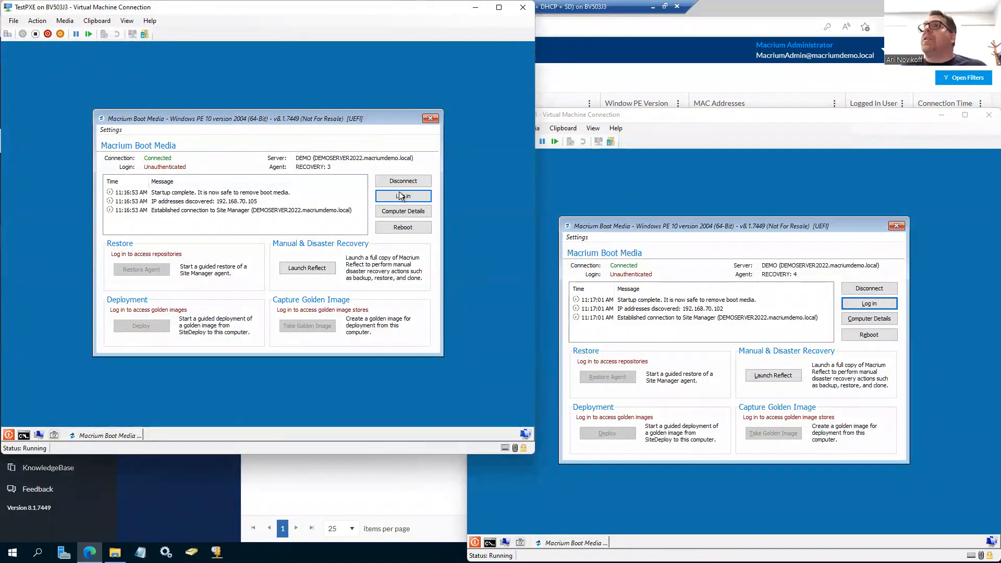
left_click(400, 506)
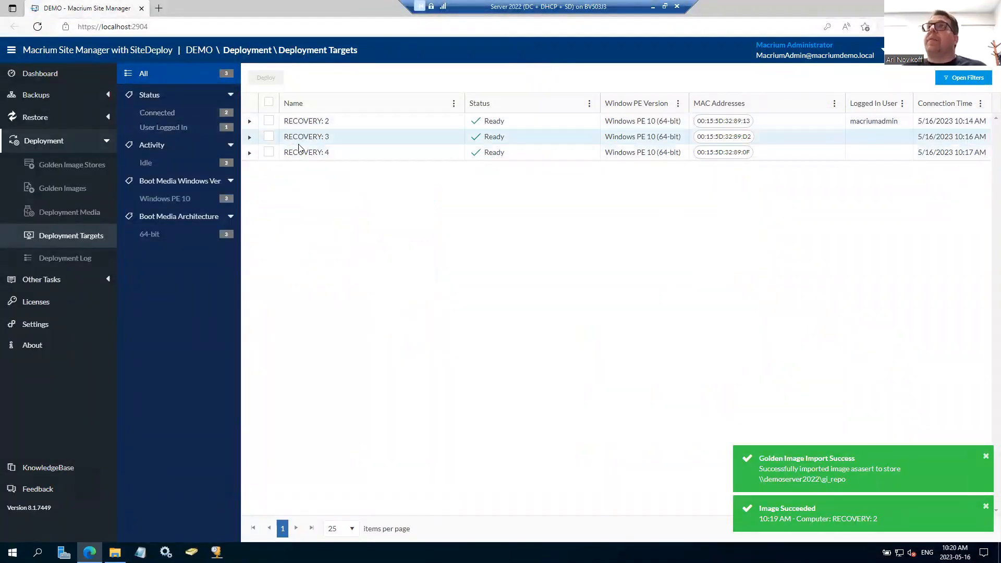
Step: Start a deployment to RECOVERY: 3 and RECOVERY: 4 with the asasert golden image and proceed to the deployment options
left_click(269, 138)
left_click(269, 152)
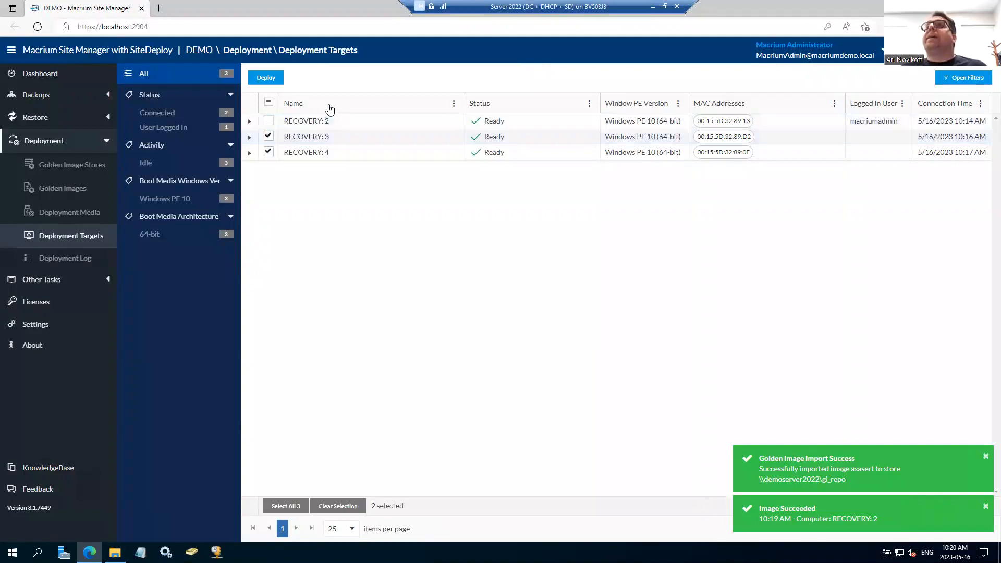
left_click(270, 81)
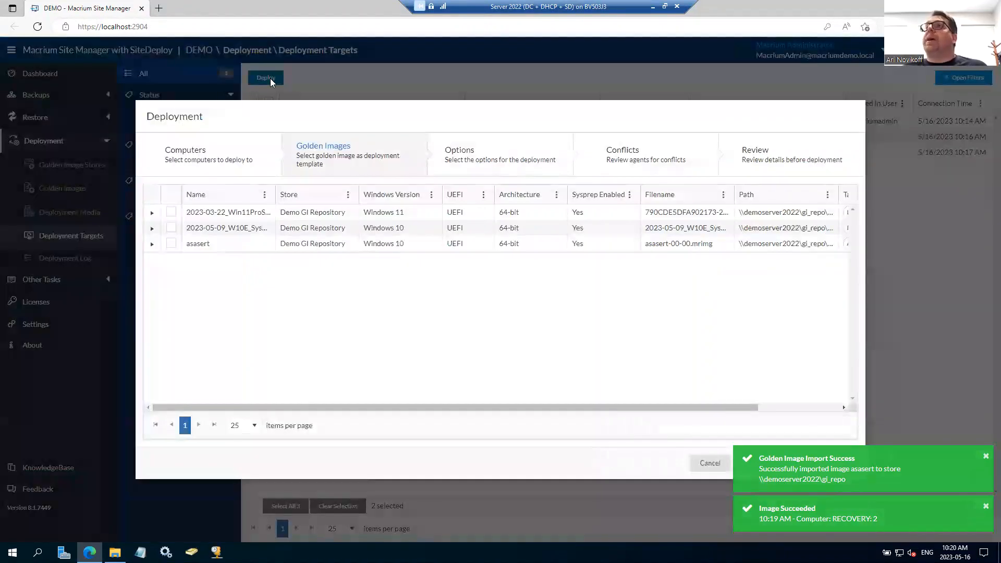
left_click(172, 245)
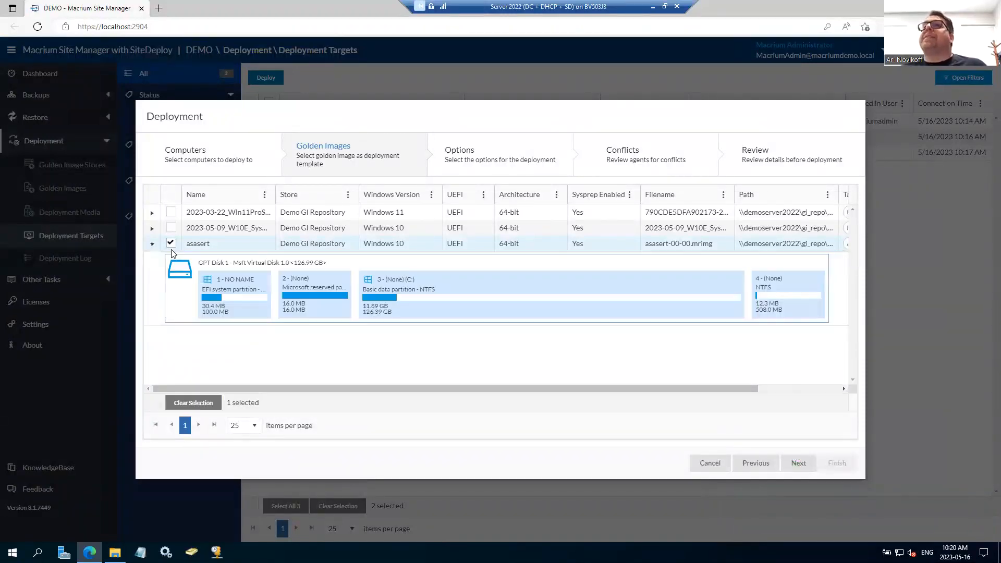
left_click(805, 466)
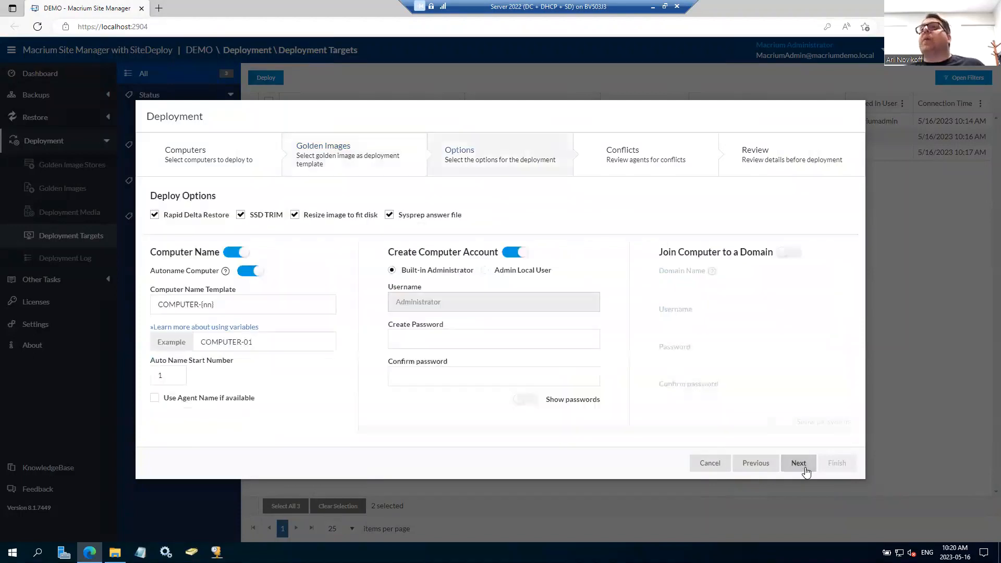
Step: Switch the Sysprep answer file off and on again, and enable joining the computers to a domain
left_click(423, 218)
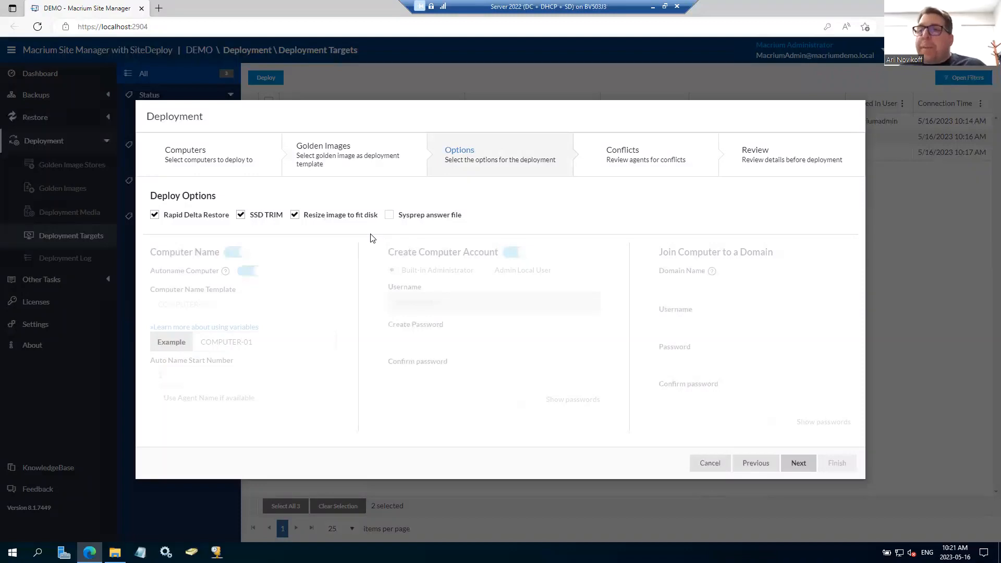
left_click(389, 216)
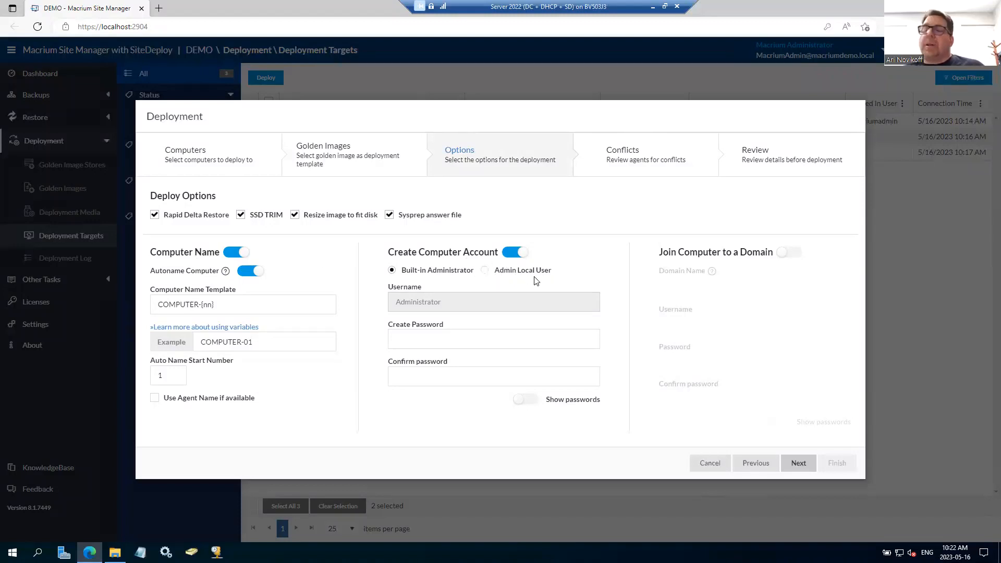
left_click(785, 260)
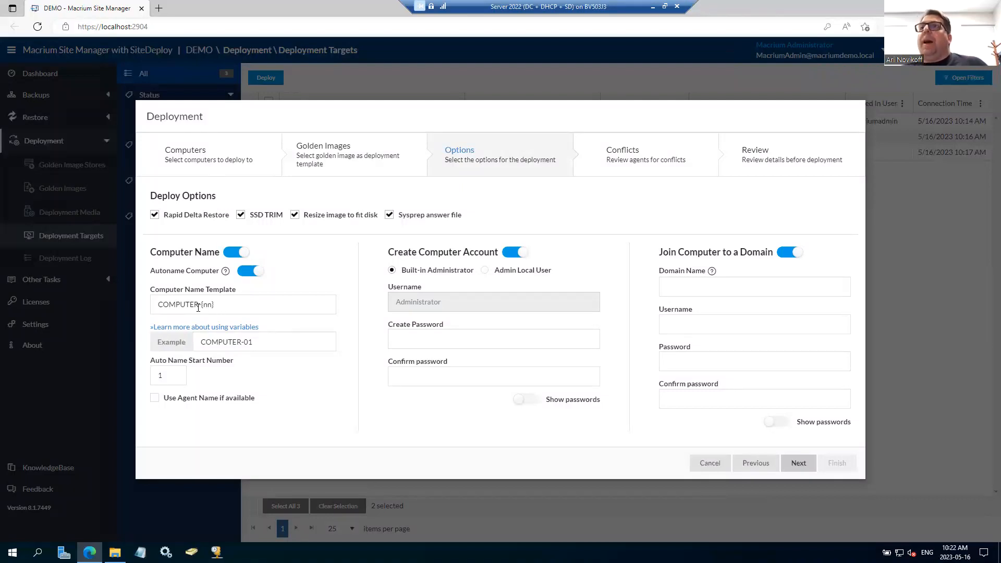
Step: Set the computer name template's prefix to LAB1B and the auto name start number to 44
left_click_drag(199, 305, 42, 297)
type("LAB1B")
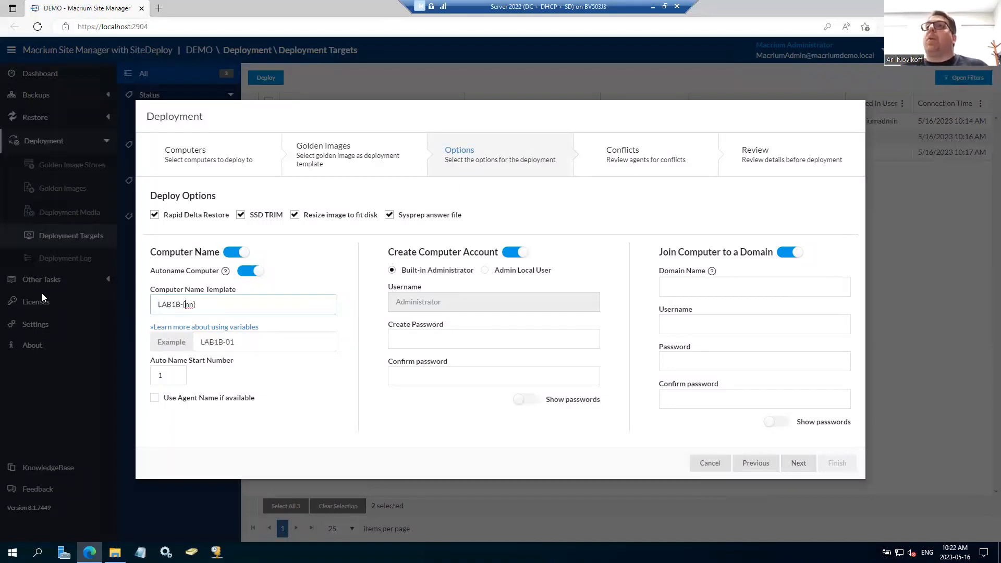
left_click(176, 375)
type("44")
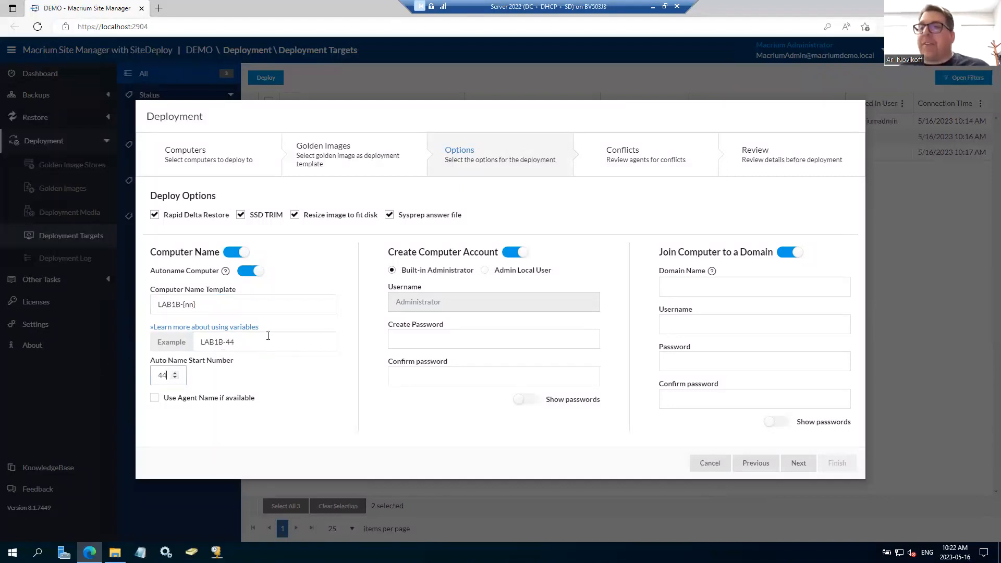
left_click(255, 343)
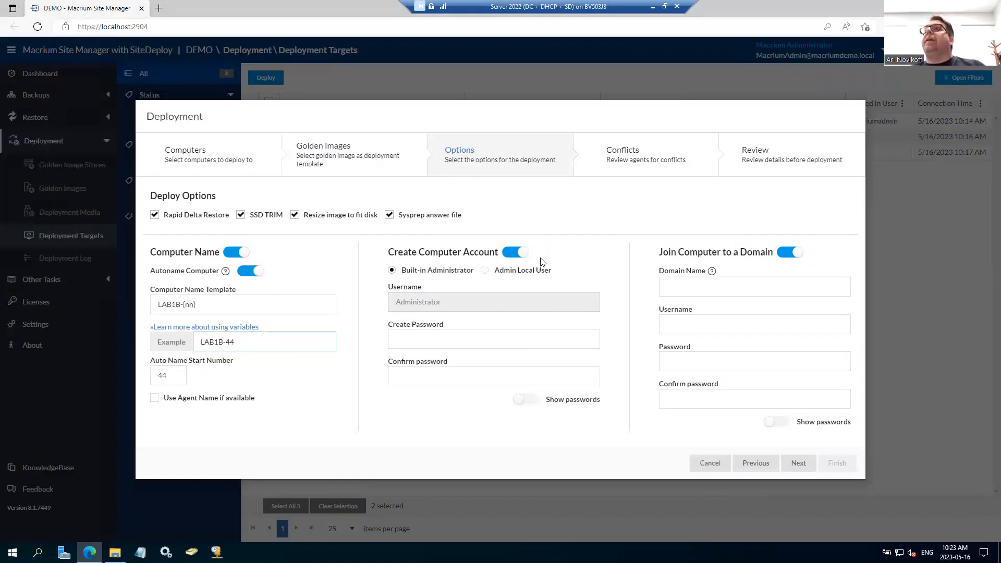
Step: Set the computer account to an admin local user named ITBOGADMIN and enter and confirm its password
left_click(493, 273)
left_click(445, 303)
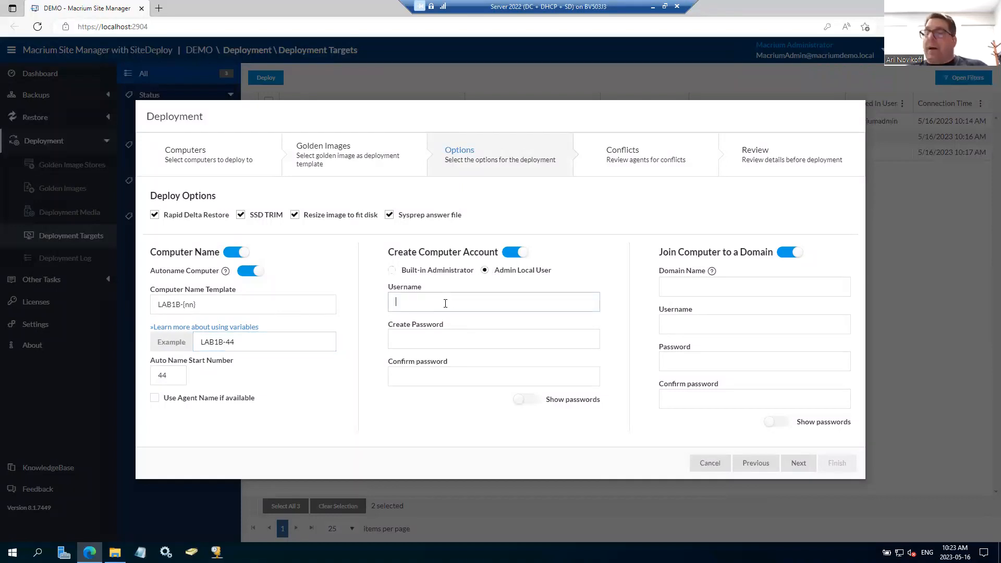
type("ITBOGADMIN")
key("Tab")
type("********")
key("Tab")
type("********")
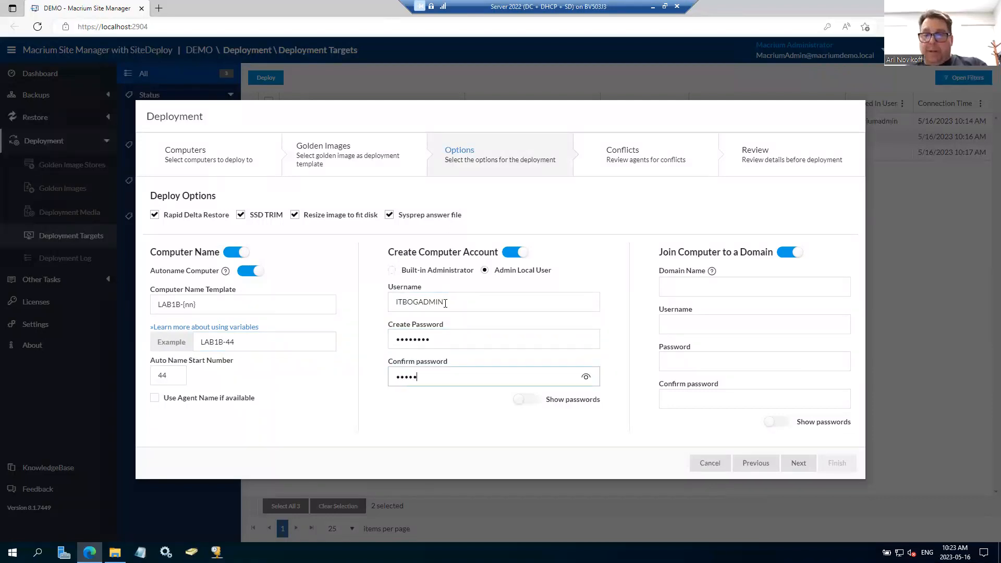
left_click(528, 401)
left_click(528, 402)
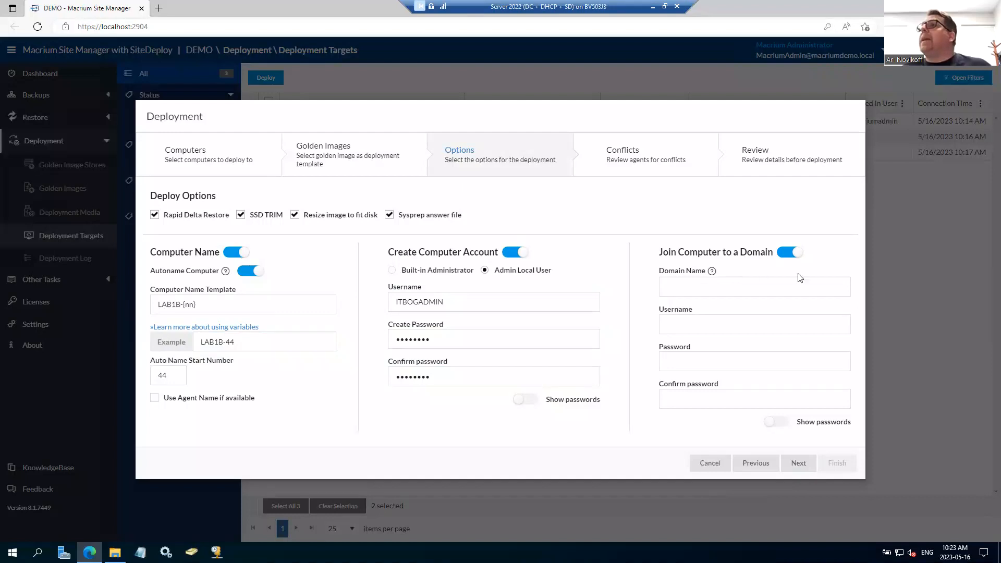
Step: Set the domain to join to macriumdemo.local with the username macriumadmin, and enter and confirm the domain password
left_click(717, 285)
type("macri")
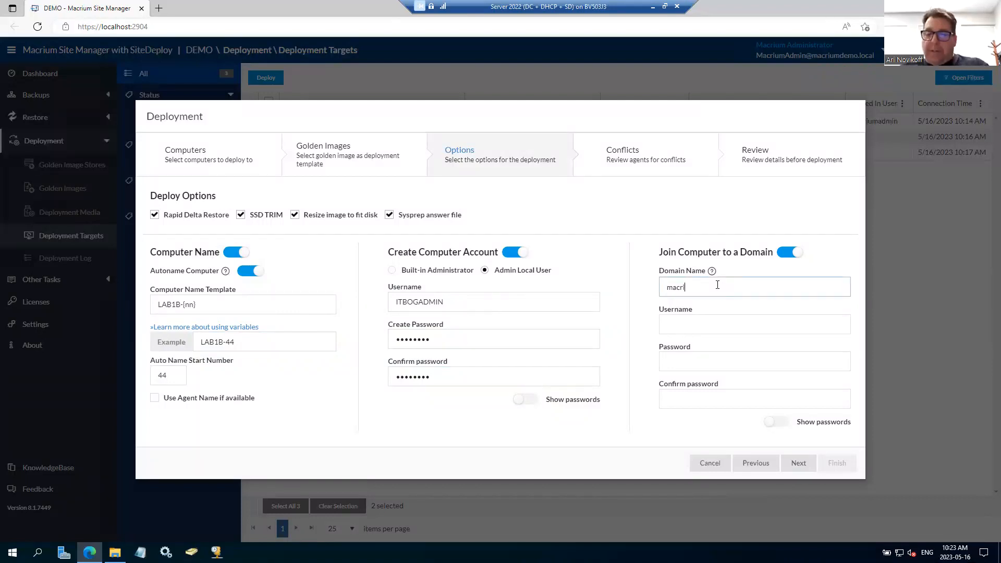
type("umdemo.local")
key("Tab")
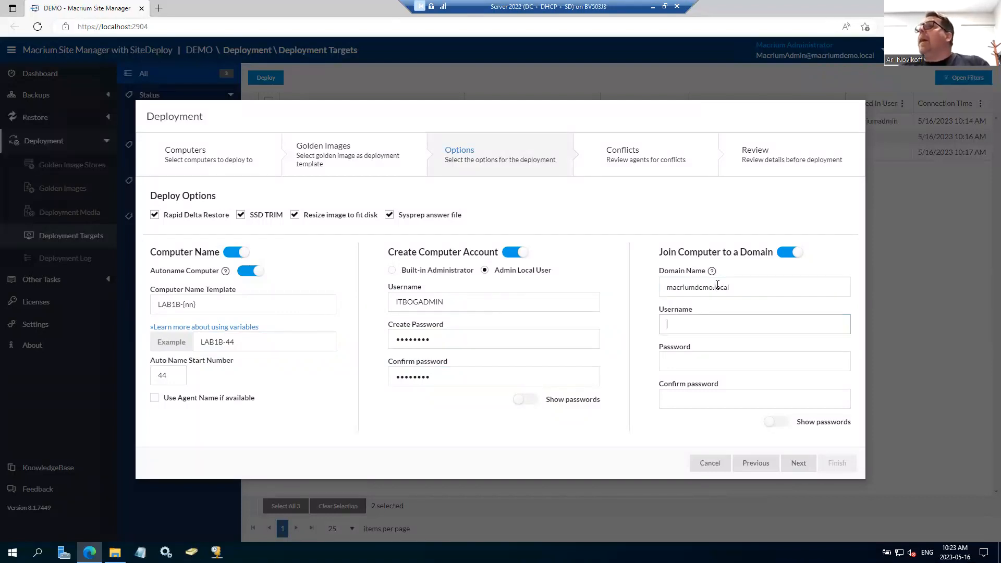
type("macriumadmin")
key("Tab")
type("********")
key("Tab")
type("********")
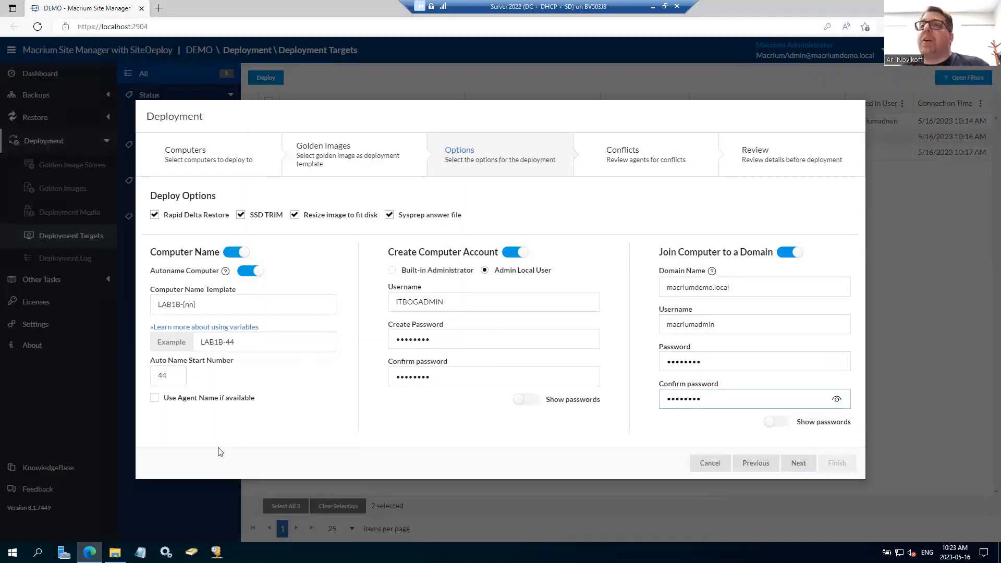
mouse_move(115, 552)
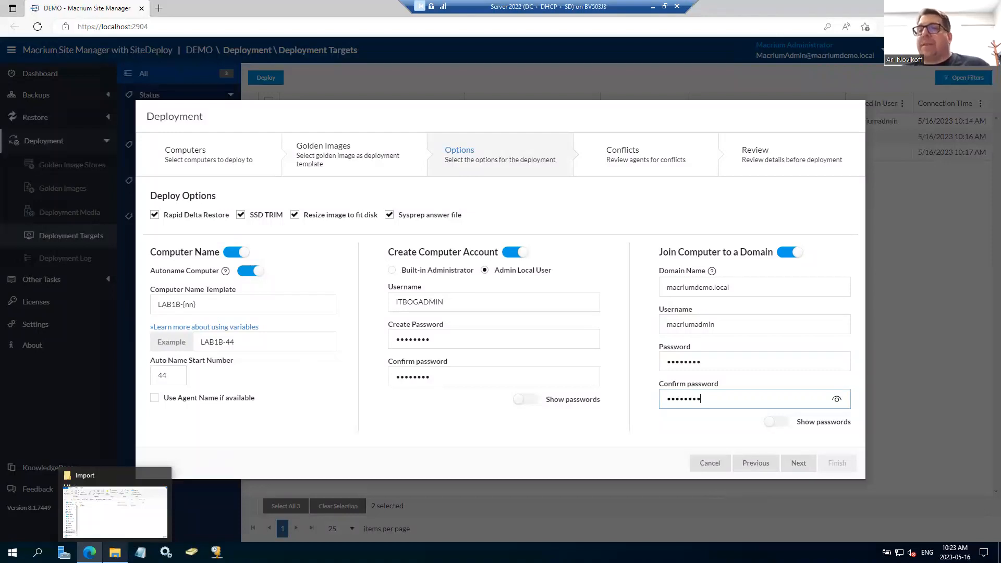
Step: Open UnattendTemplate-Example.xml from C:\ProgramData\Macrium\SiteManager in Notepad
left_click(115, 552)
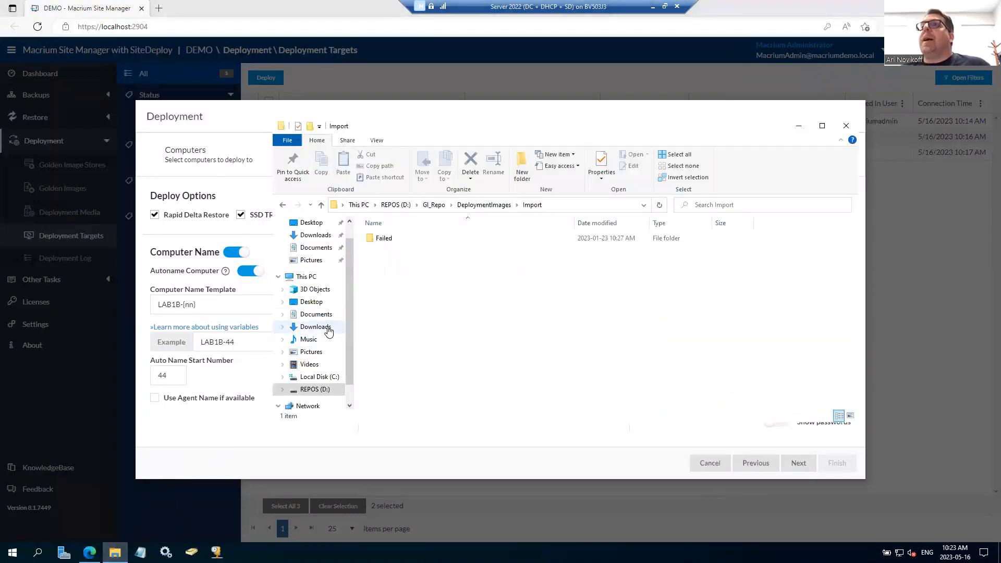
left_click(319, 376)
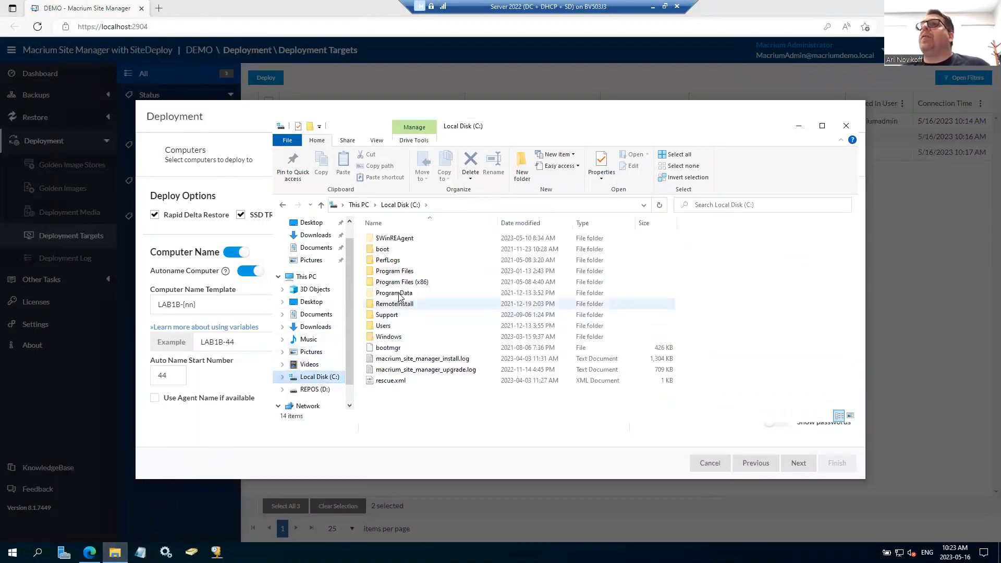
double_click(401, 293)
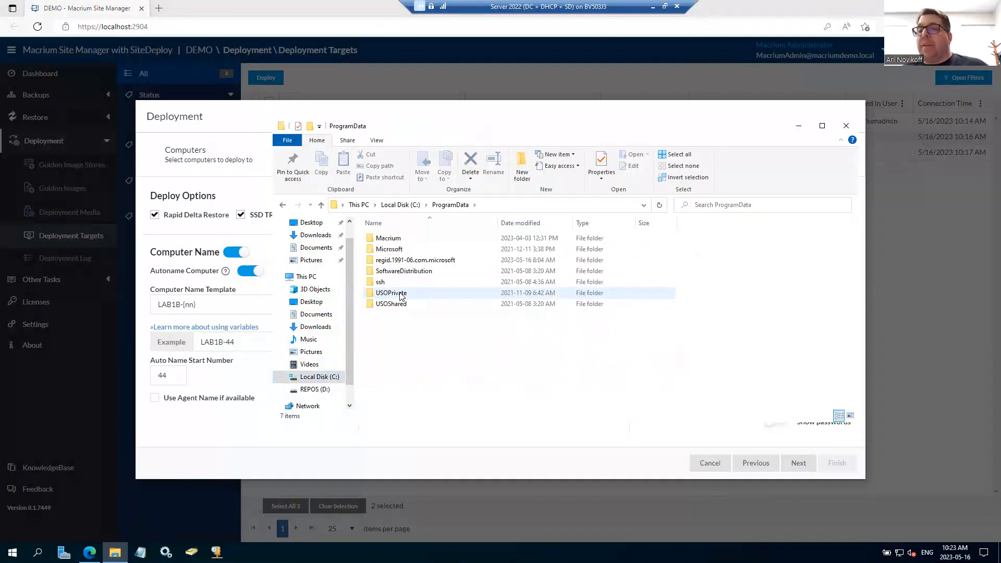
double_click(394, 241)
double_click(397, 347)
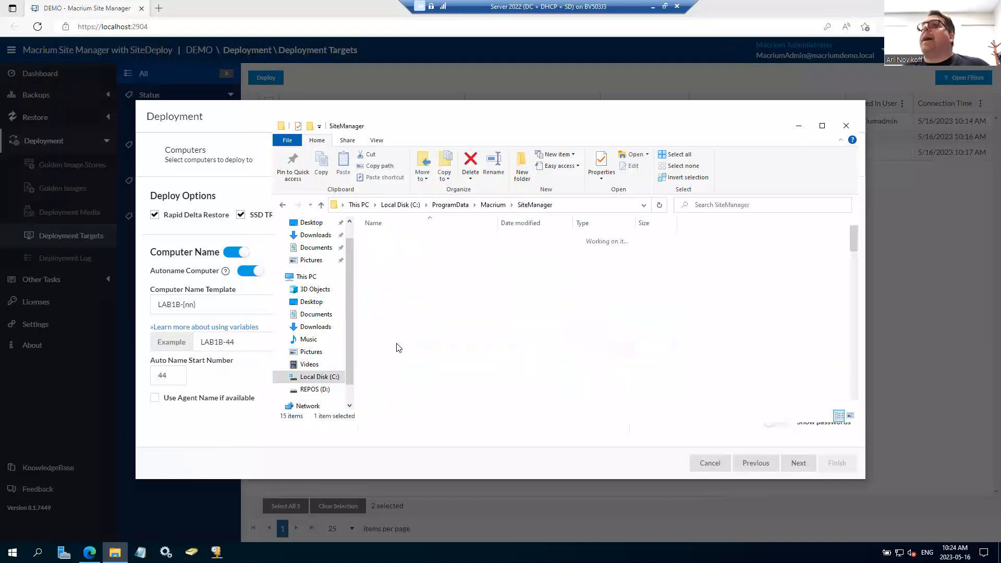
scroll(441, 351, "down", 10)
left_click_drag(848, 315, 855, 397)
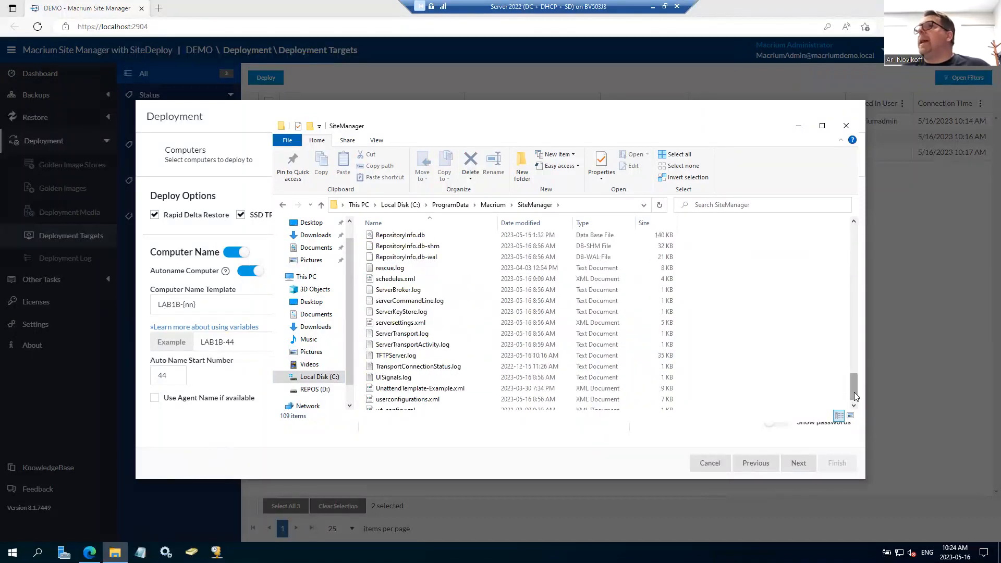
right_click(423, 390)
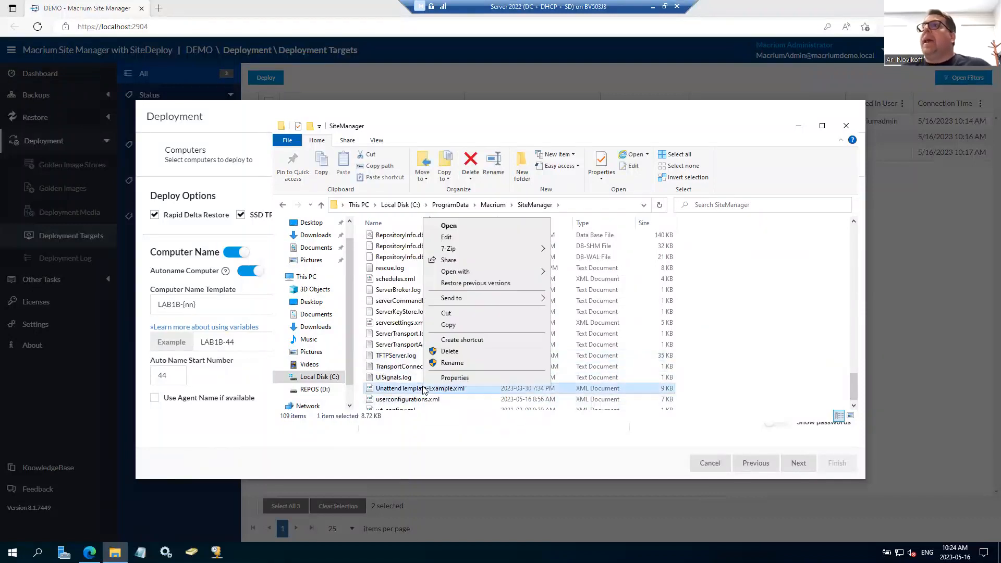
left_click(447, 237)
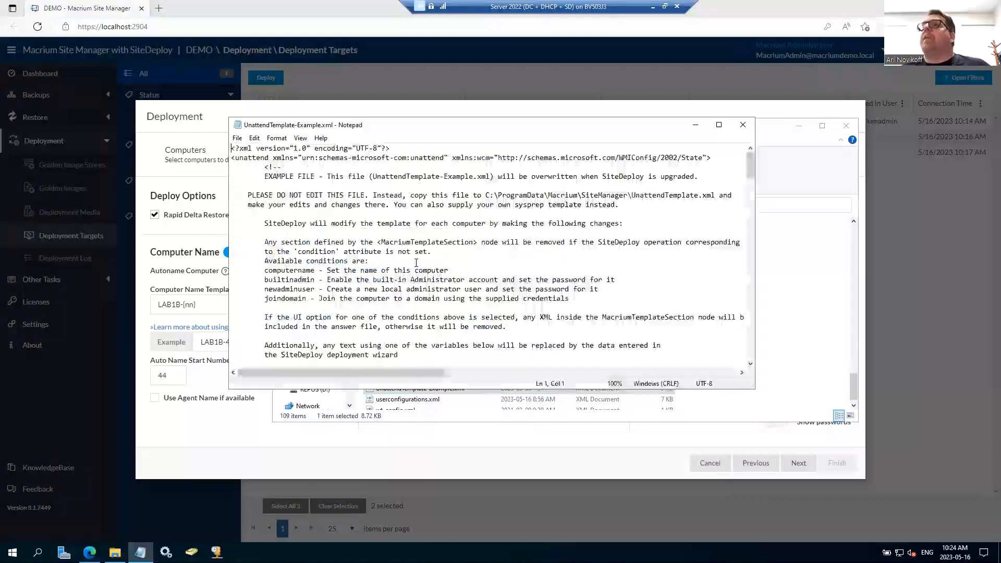
Step: Examine the answer file template's replacement variables and its domain, password and username entries, and close the file and its folder
scroll(416, 262, "down", 7)
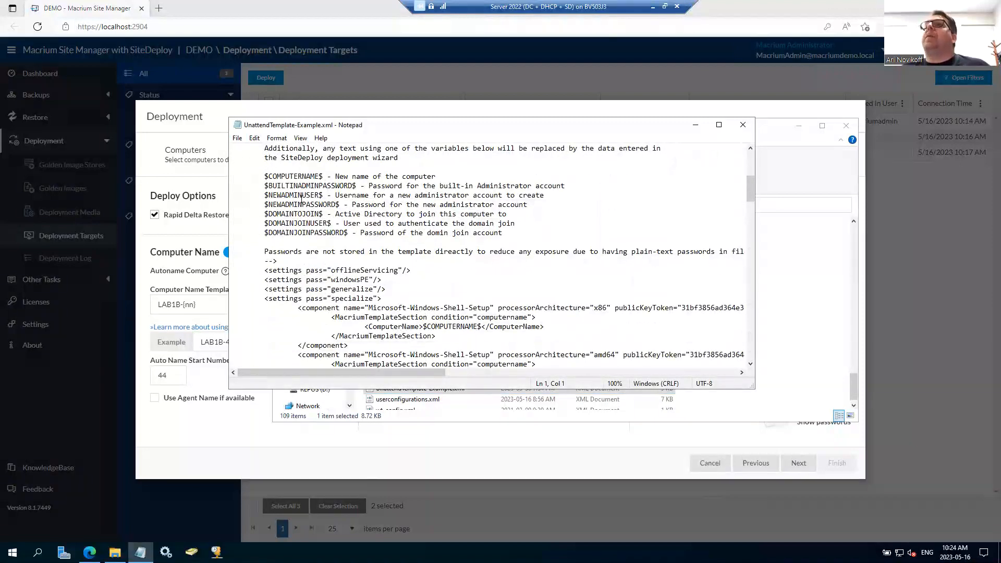
scroll(419, 274, "down", 12)
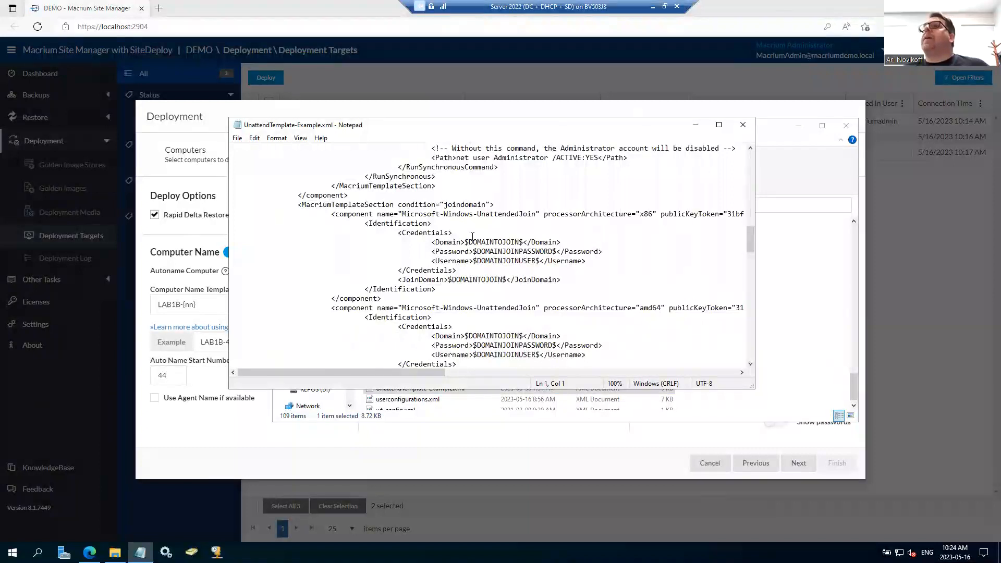
left_click_drag(464, 240, 521, 241)
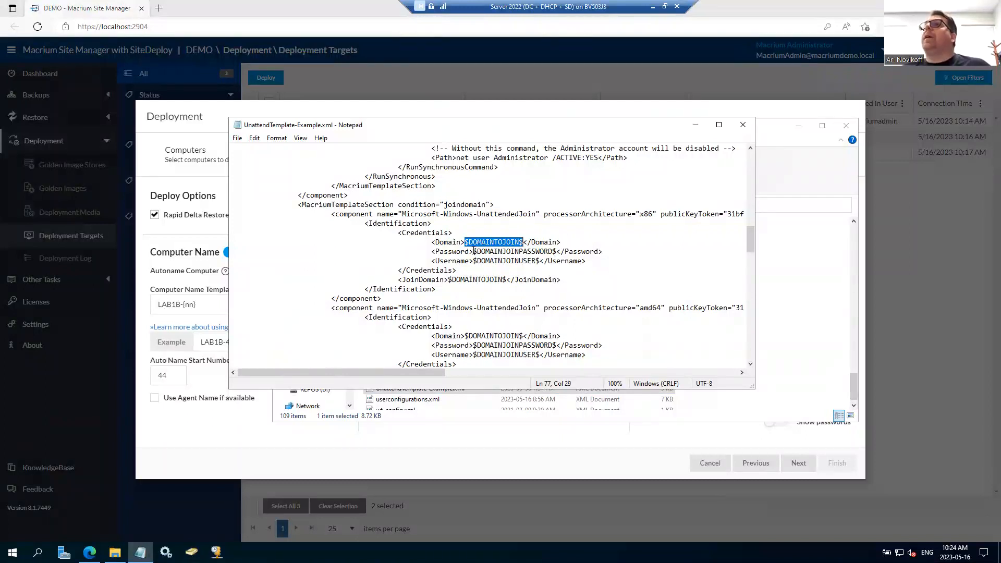
left_click_drag(474, 252, 554, 249)
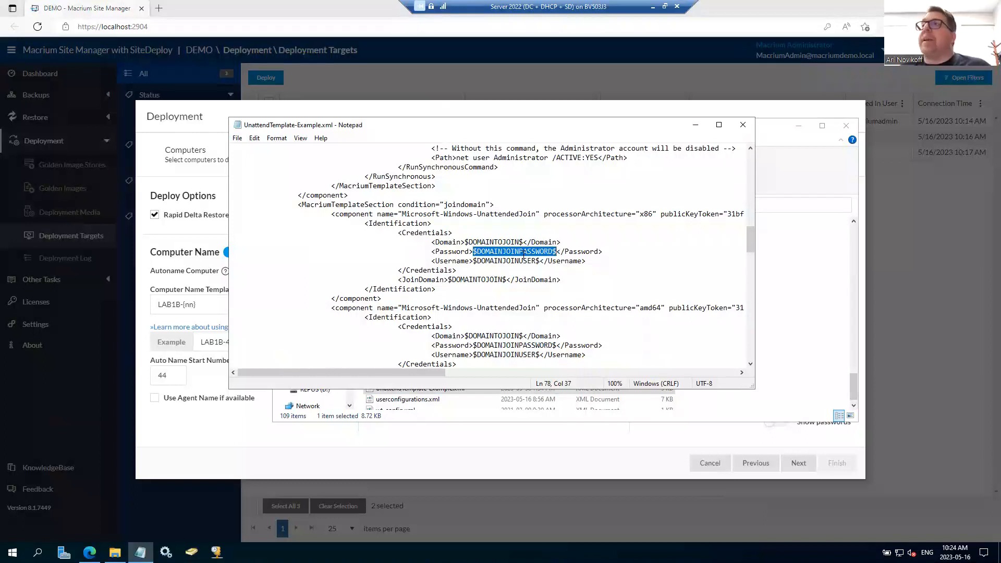
left_click_drag(472, 260, 541, 260)
scroll(533, 266, "up", 20)
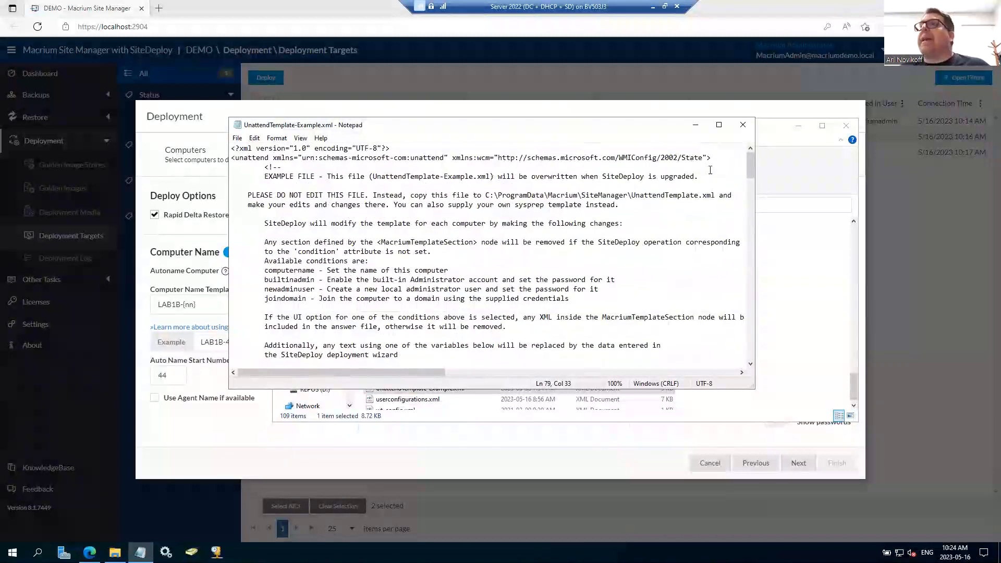
left_click(743, 124)
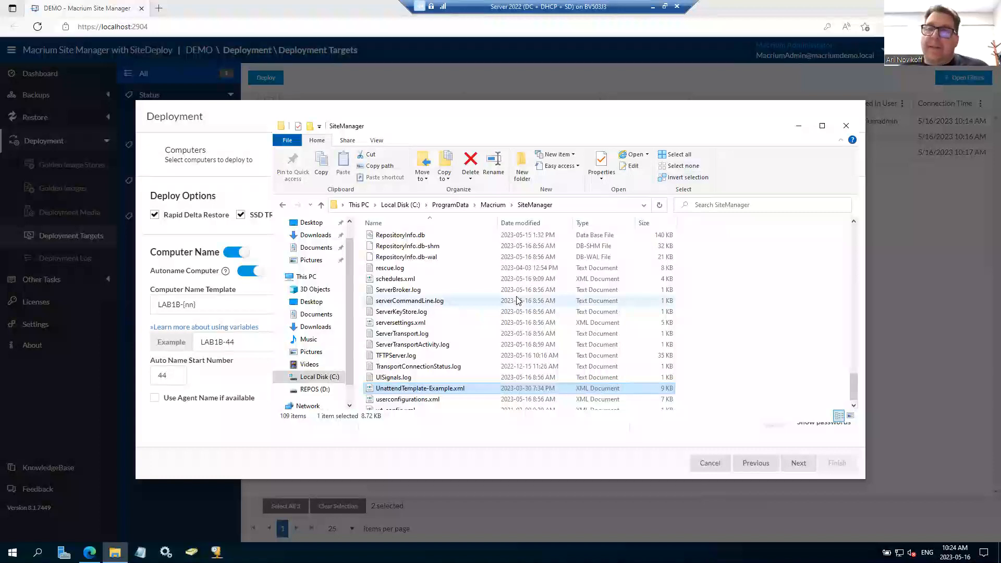
left_click(846, 129)
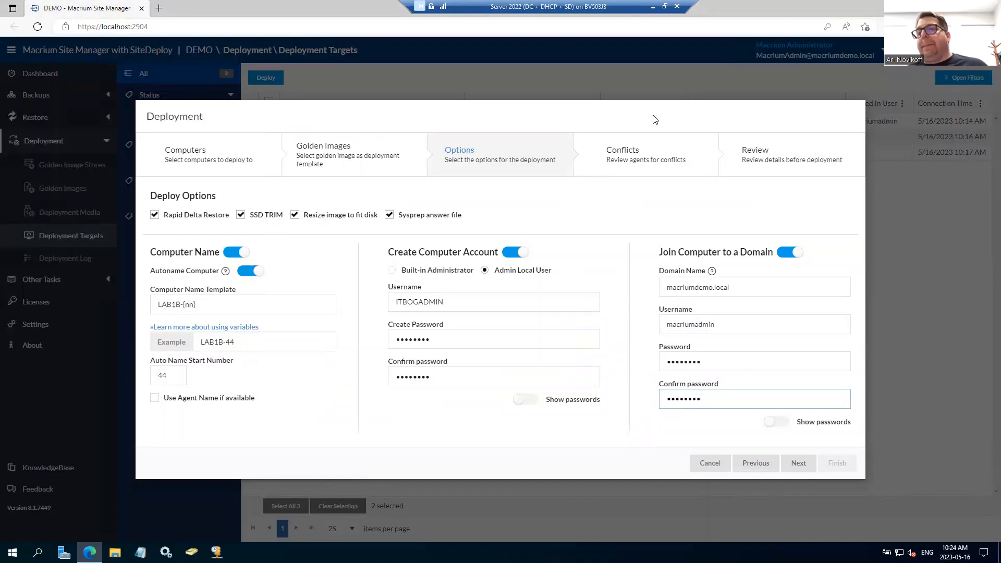
Step: Advance to the conflicts review and override the new computer names with a first name for RECOVERY: 3 and ITBOG for RECOVERY: 4
left_click(815, 465)
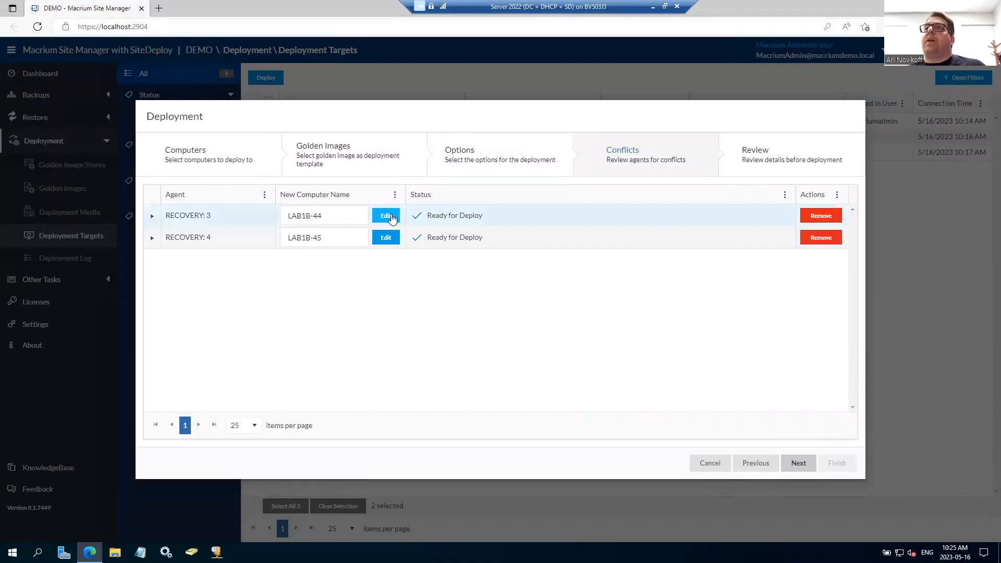
left_click(391, 218)
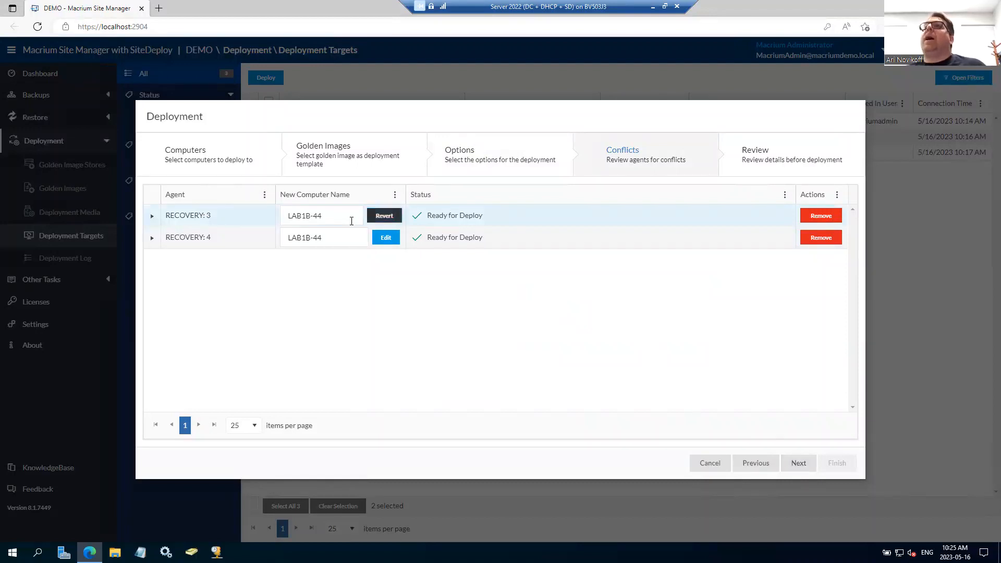
left_click(381, 241)
left_click_drag(348, 220, 215, 224)
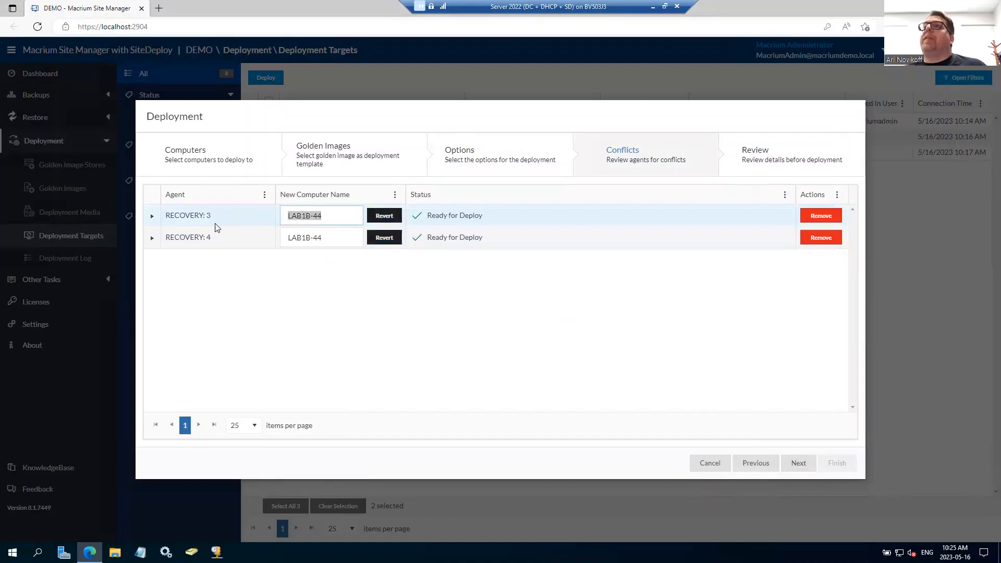
type("SCOTT")
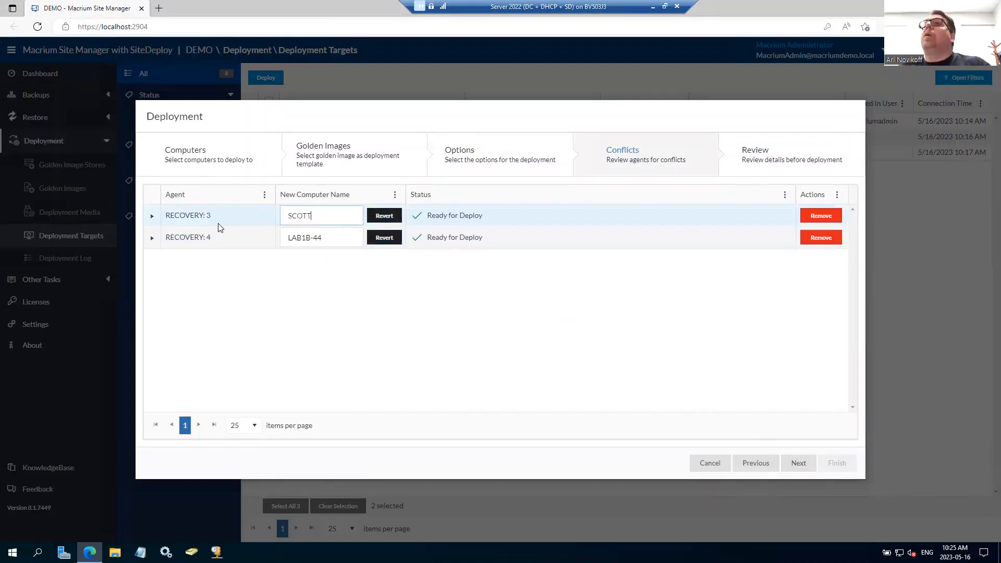
key("Tab")
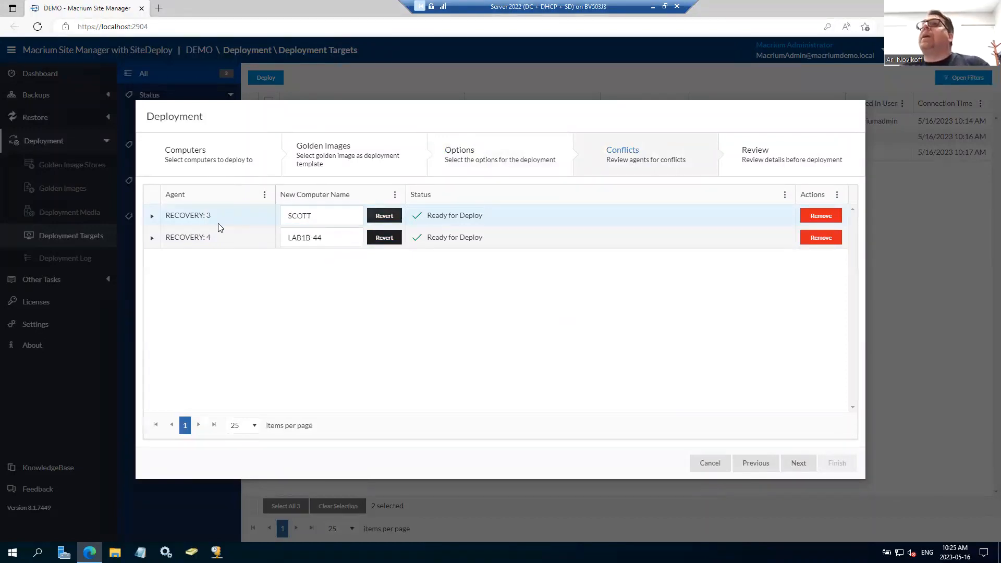
left_click_drag(324, 232, 267, 241)
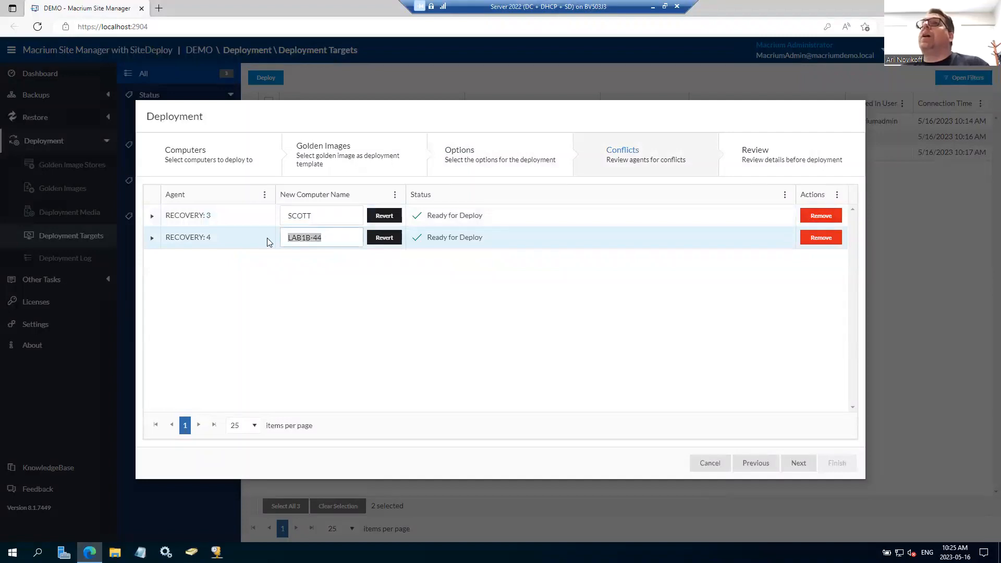
type("ITBOG")
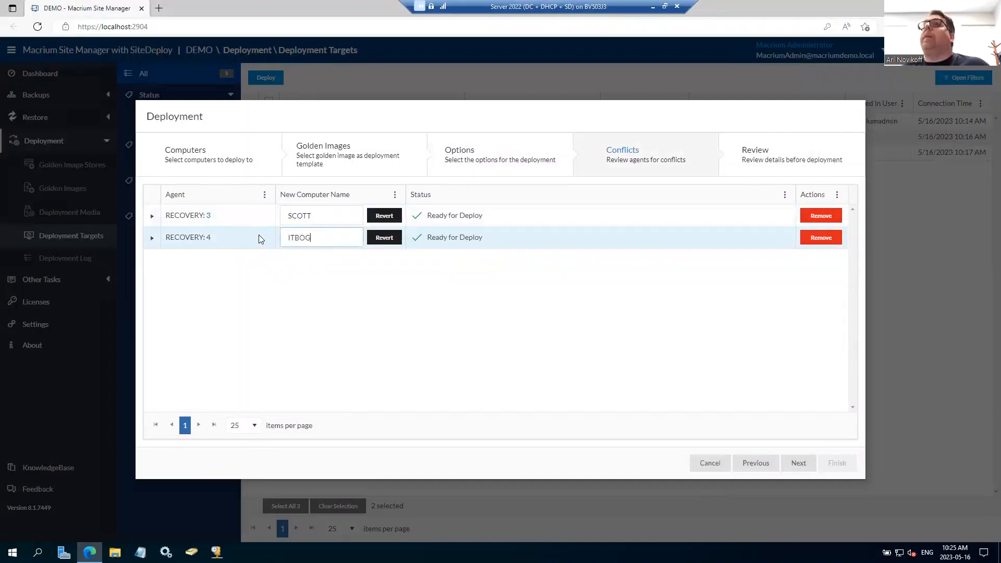
left_click(390, 302)
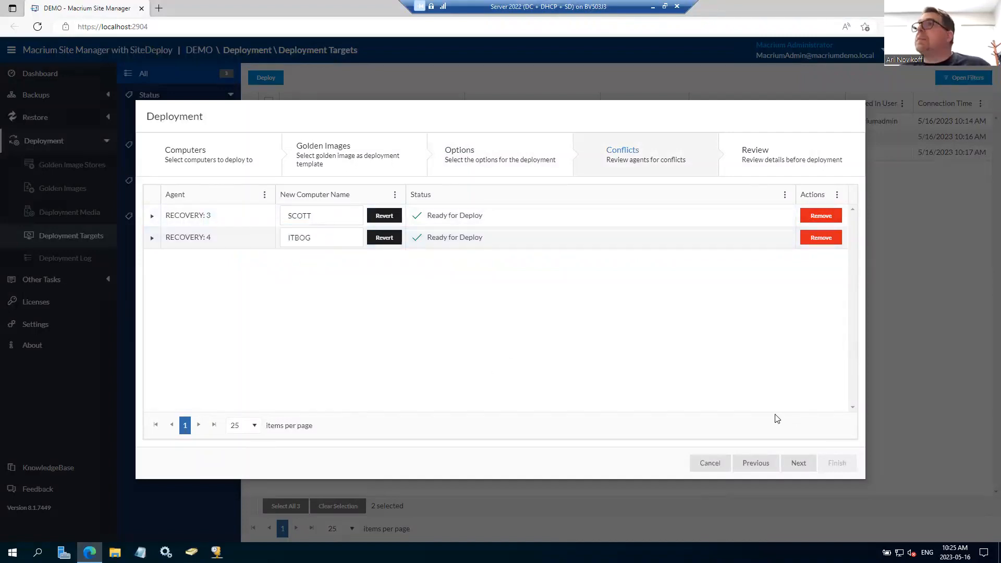
Step: Proceed to the deployment review and finish the wizard to queue the deployment
left_click(799, 463)
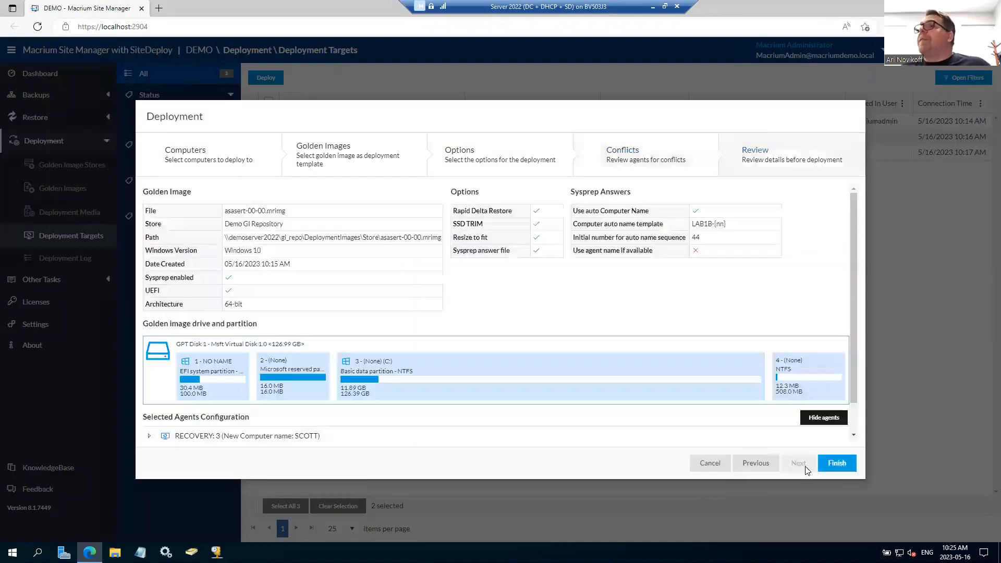
left_click(837, 463)
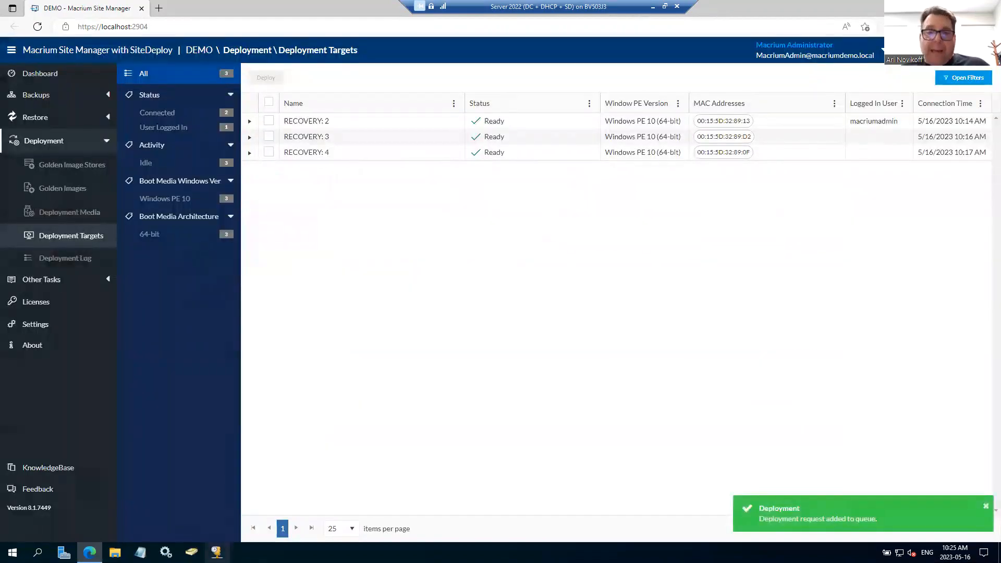
Step: Check the restore progress on the TestPXE and TestPXE2 virtual machines and return to the Deployment Targets list
left_click(217, 552)
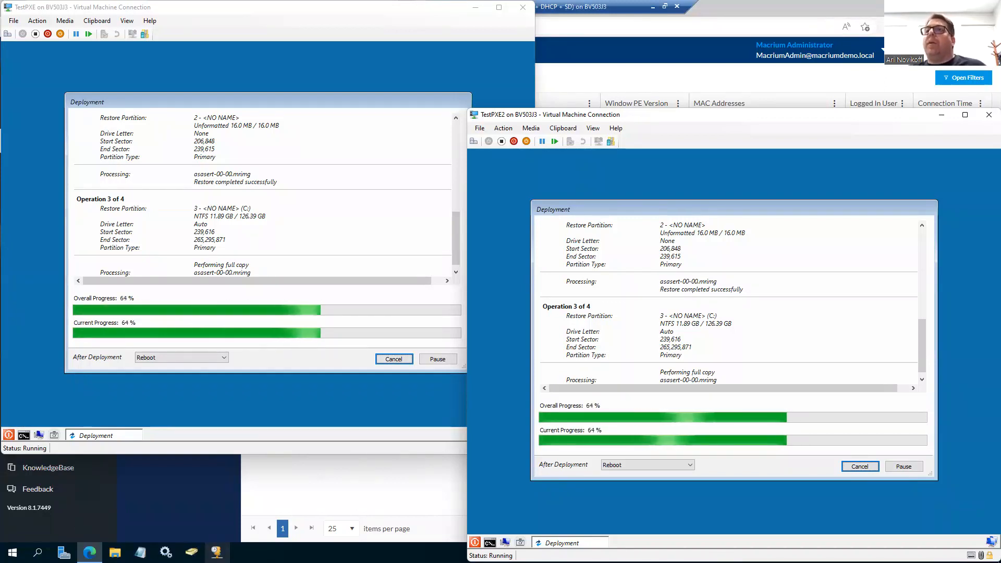
left_click(95, 480)
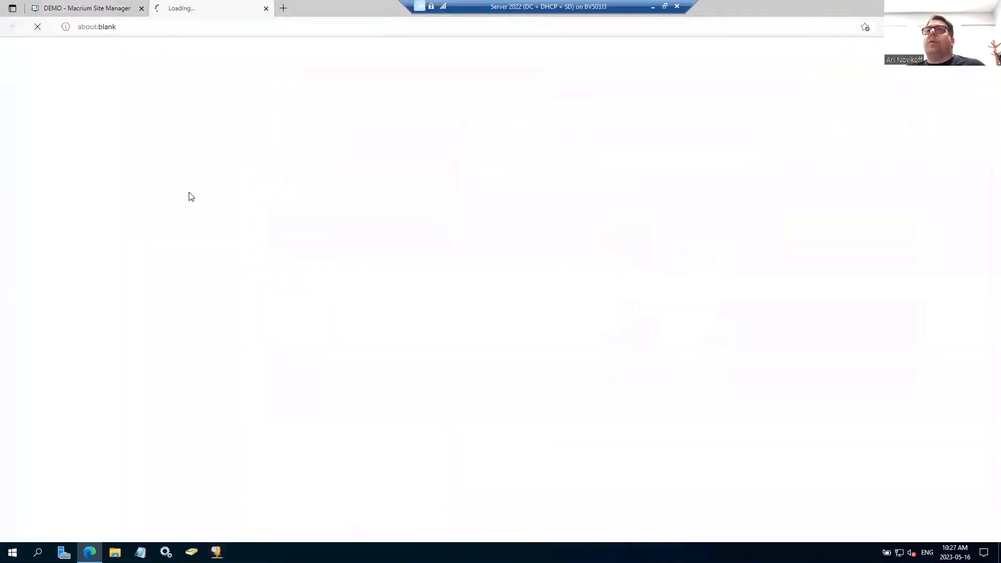
left_click(266, 8)
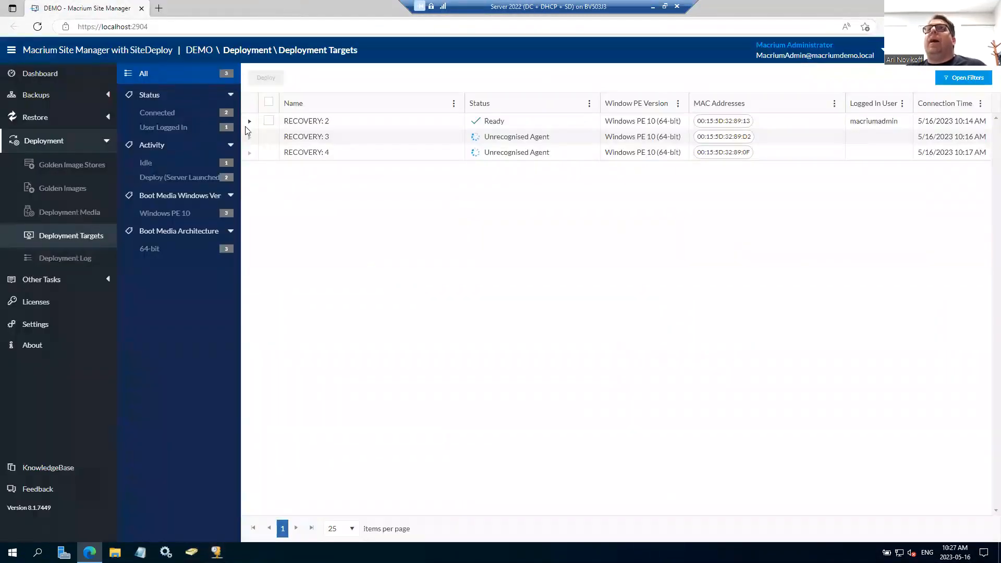
Step: View the Deployment Media page and bring up the TestPXE and TestPXE2 windows to watch the deployed machines boot
left_click(85, 219)
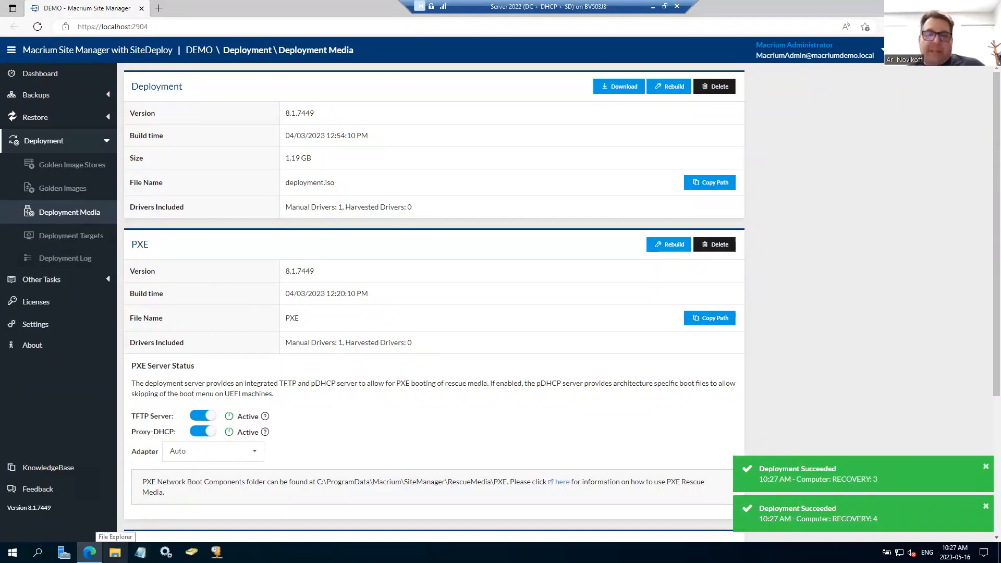
key("alt+Tab")
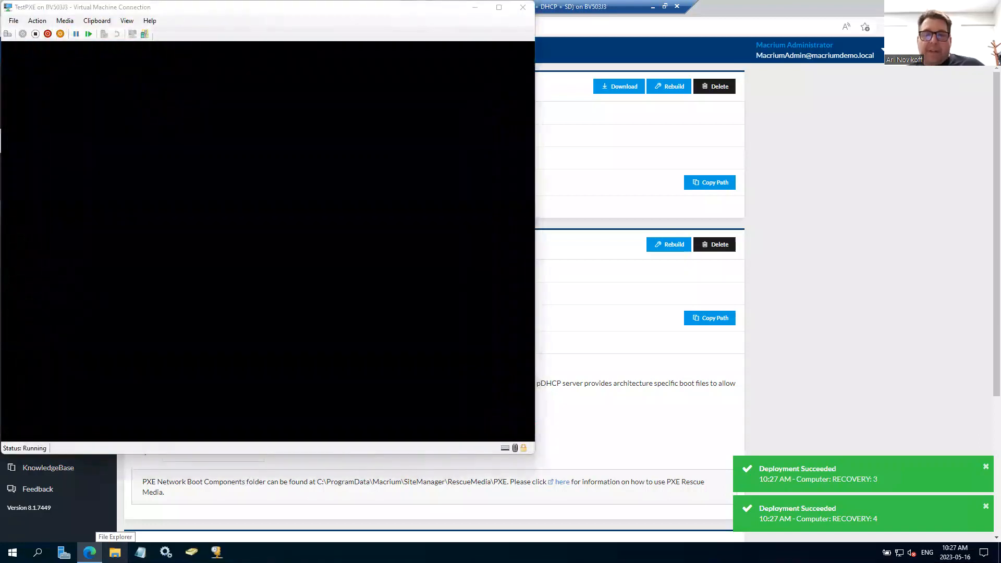
key("alt+Tab")
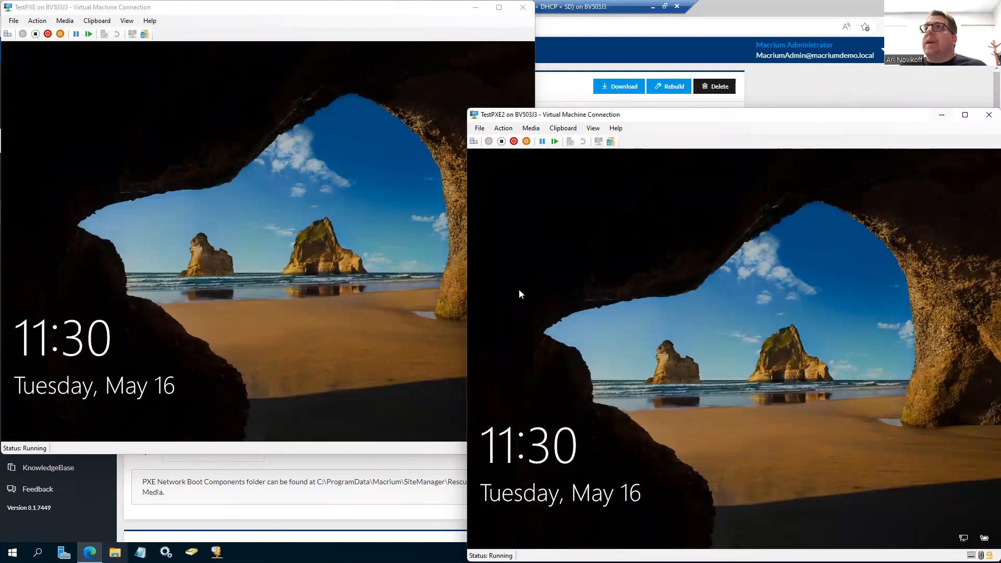
Step: Open the sign-in screens on TestPXE and TestPXE2 and enter .\ as the user name on each to check their computer names
left_click(430, 280)
left_click(818, 349)
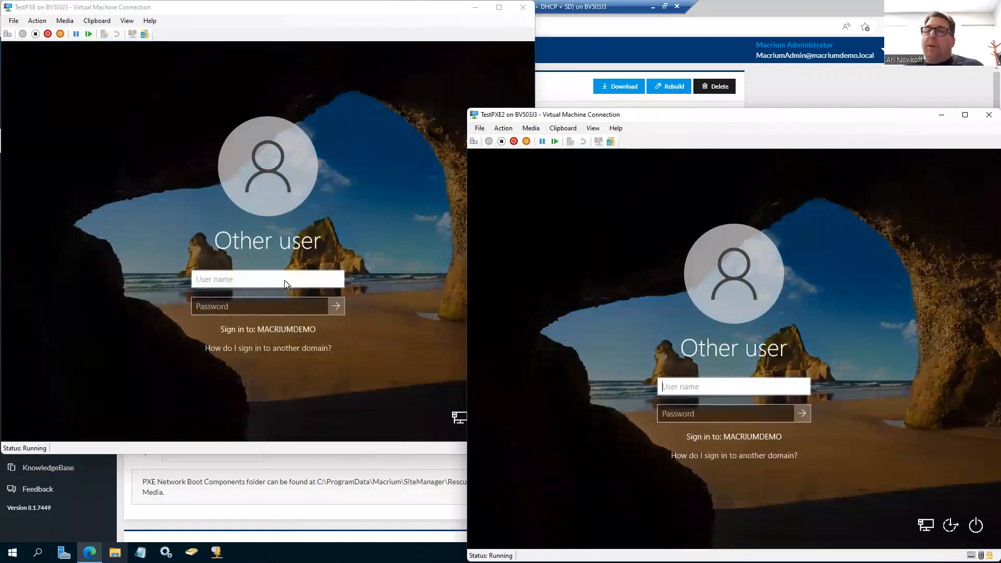
left_click(250, 281)
type(".\\")
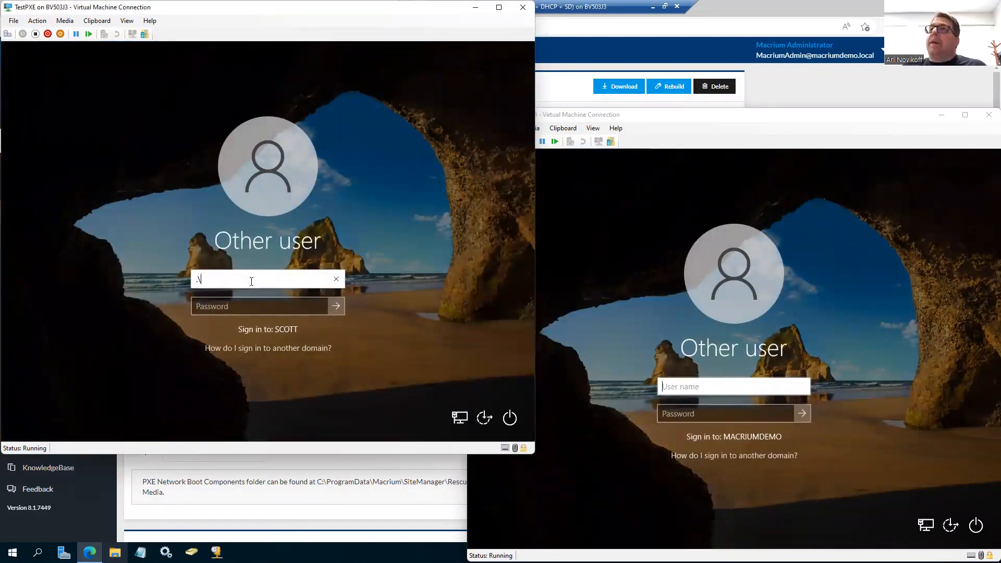
left_click(698, 387)
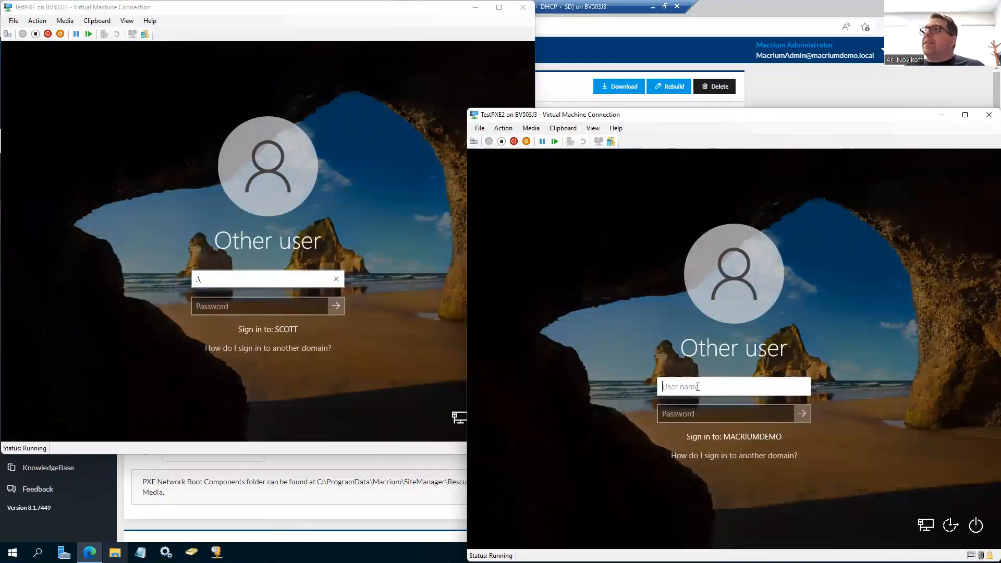
type(".\\")
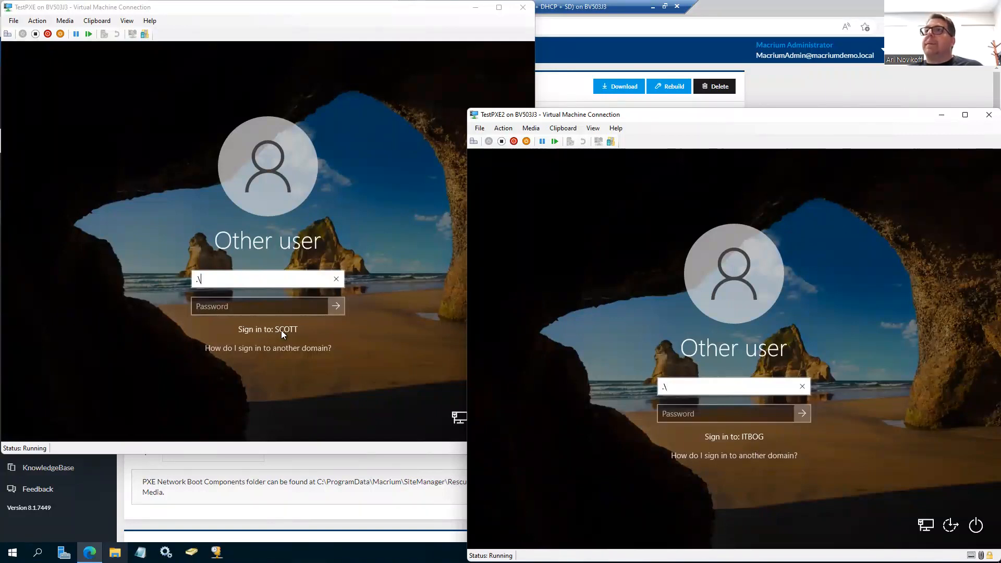
Step: Clear the user name on the TestPXE sign-in screen and try to sign in as ITBOGADMIN with the account password
left_click(256, 277)
key("BackSpace")
key("BackSpace")
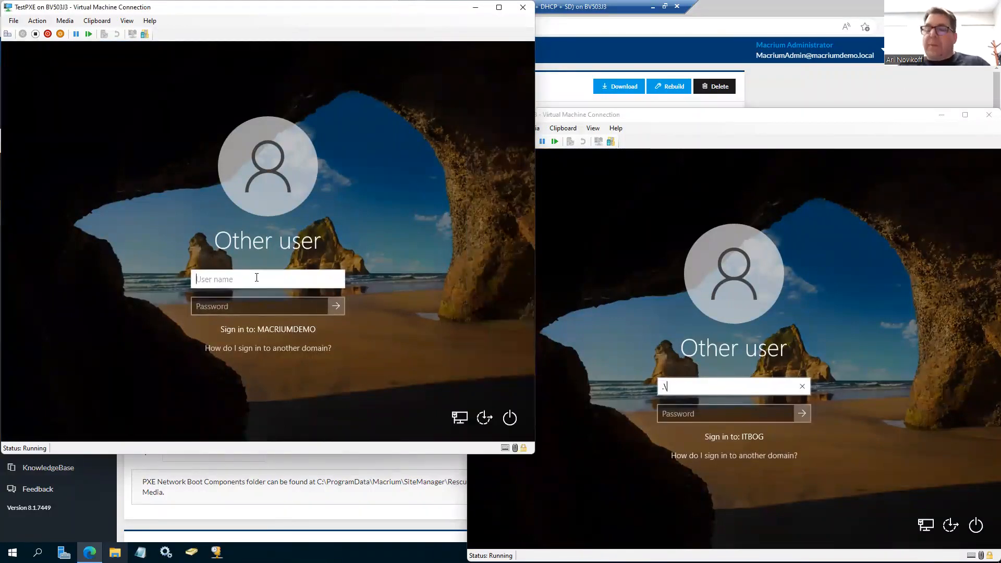
type("ITBOGa")
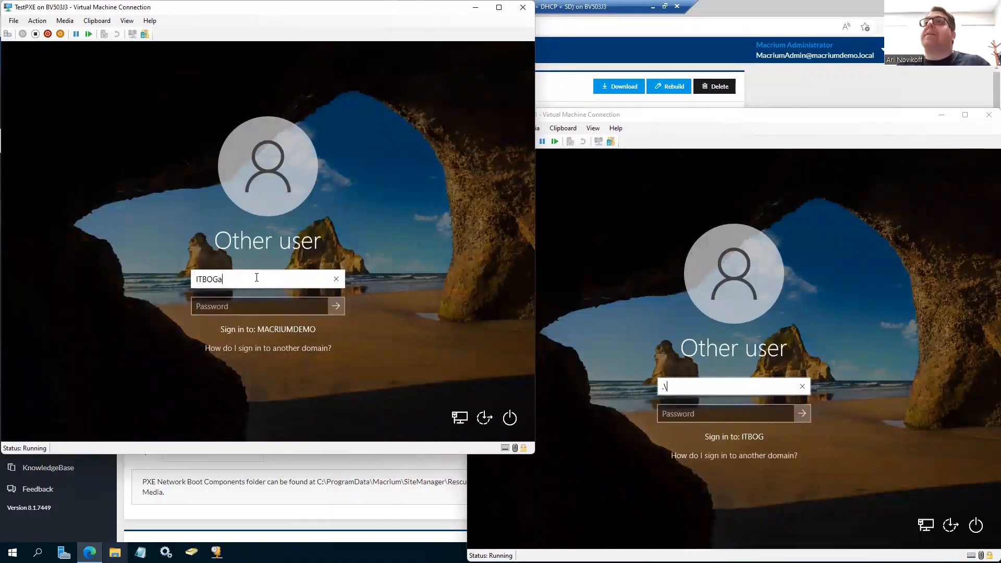
key("BackSpace")
key("Tab")
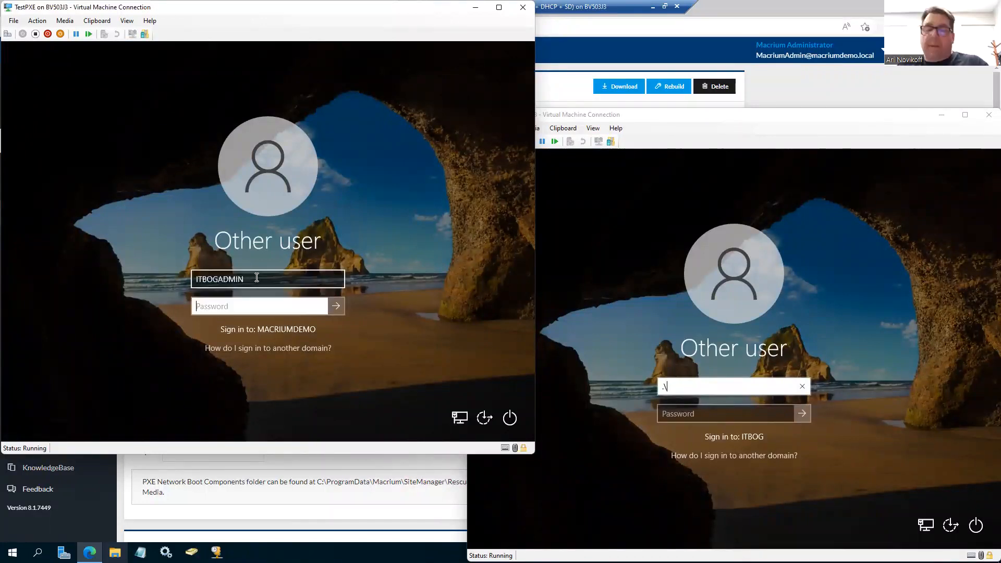
type("•••••••••")
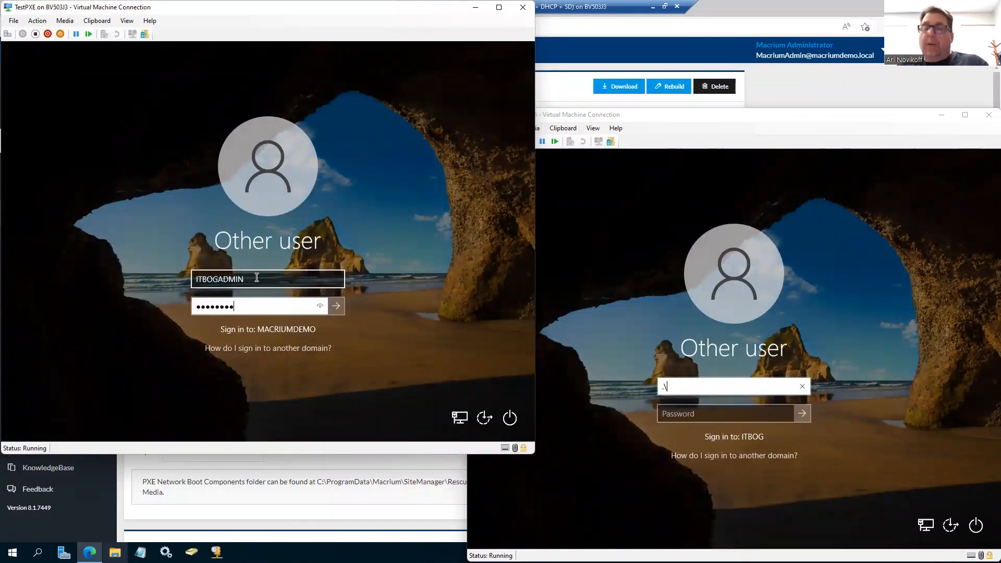
key("Return")
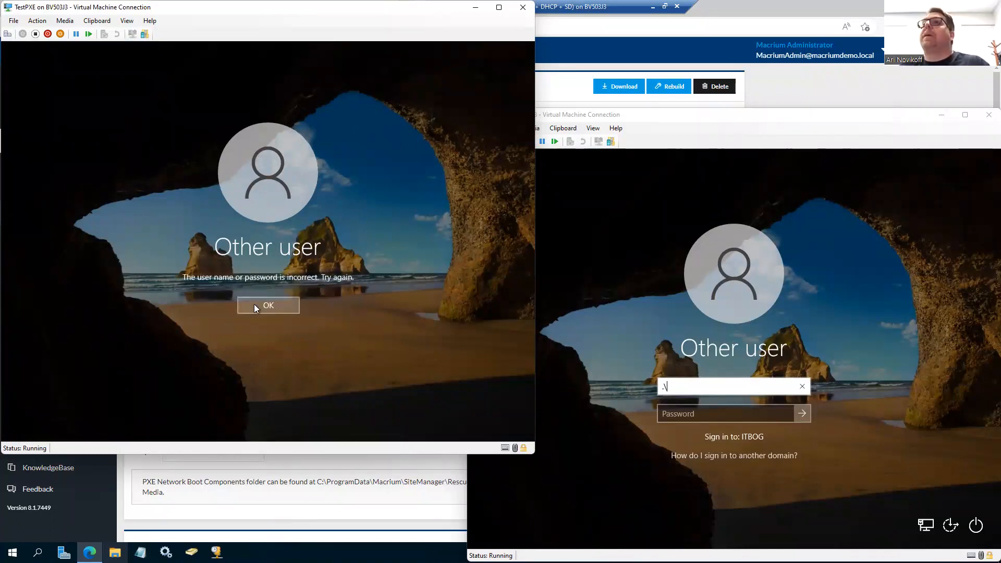
Step: Dismiss the sign-in error on TestPXE and retry the ITBOGADMIN account password
left_click(266, 307)
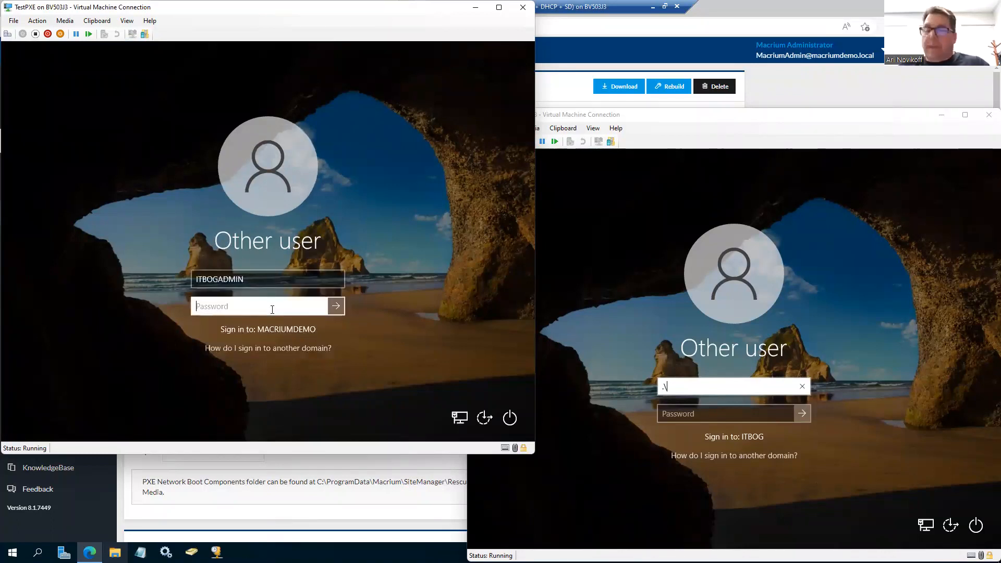
type("•••••••••")
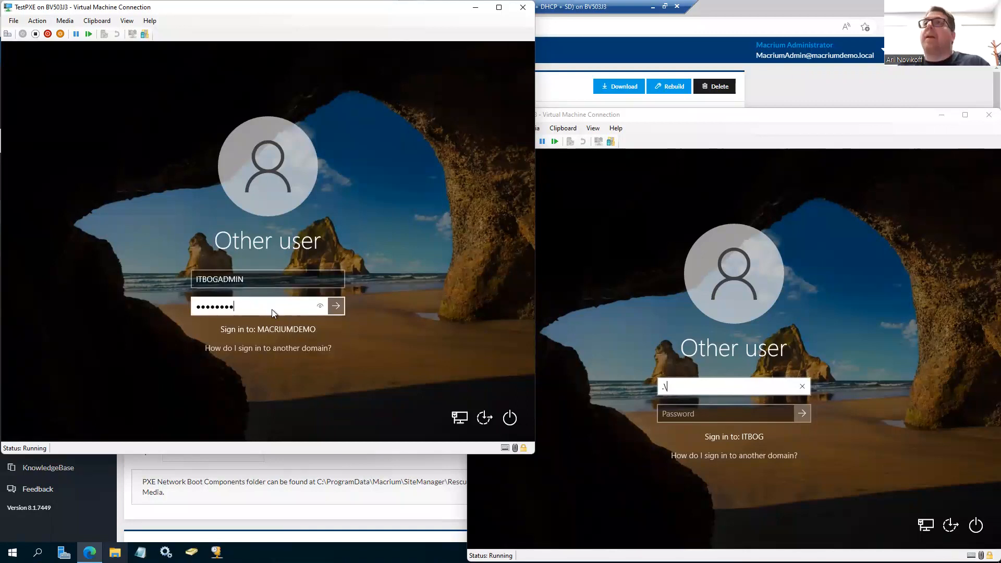
key("Return")
left_click(271, 308)
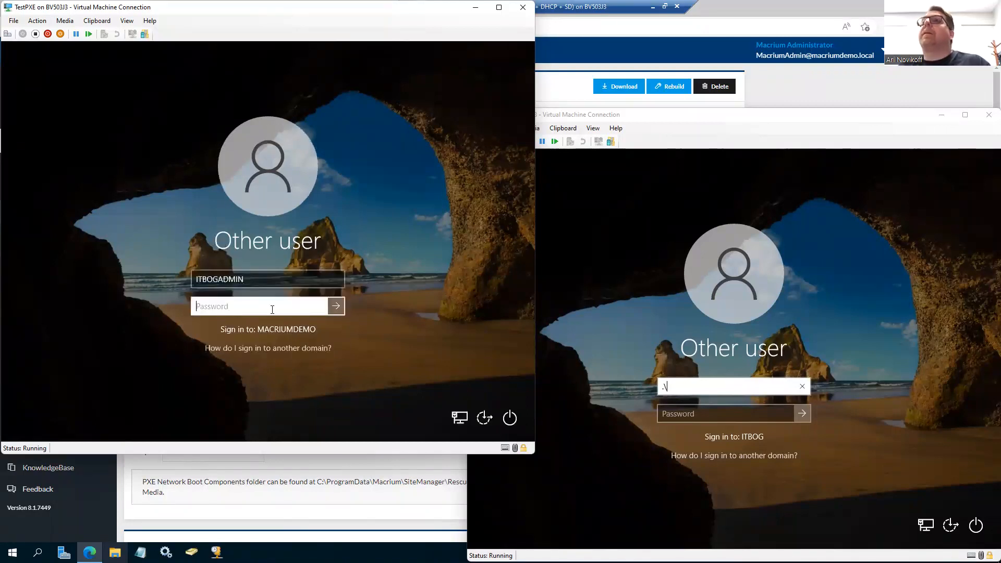
Step: Replace the user name on TestPXE with macriumadmin and sign in with the account password
left_click_drag(248, 280, 164, 271)
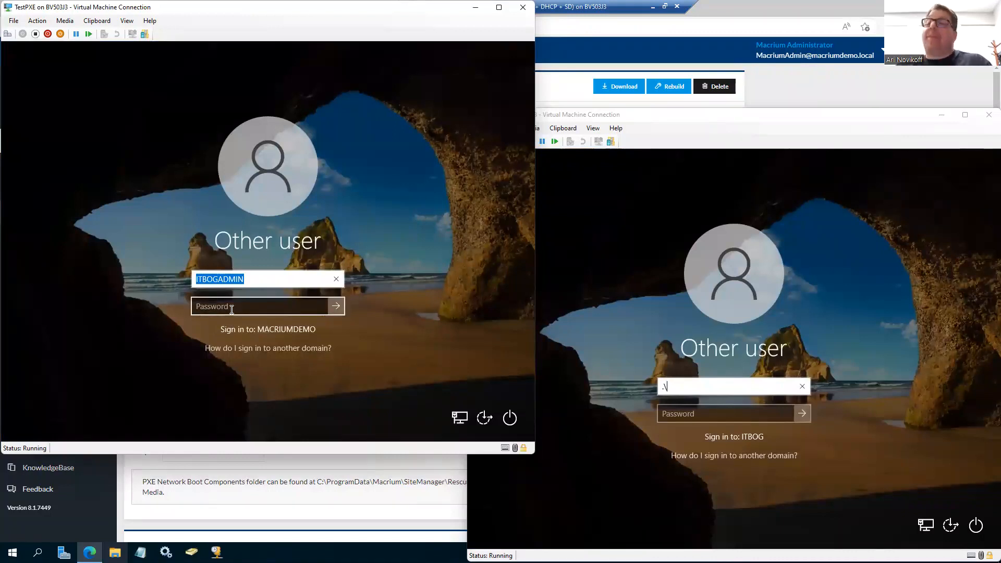
type("macriumadmin")
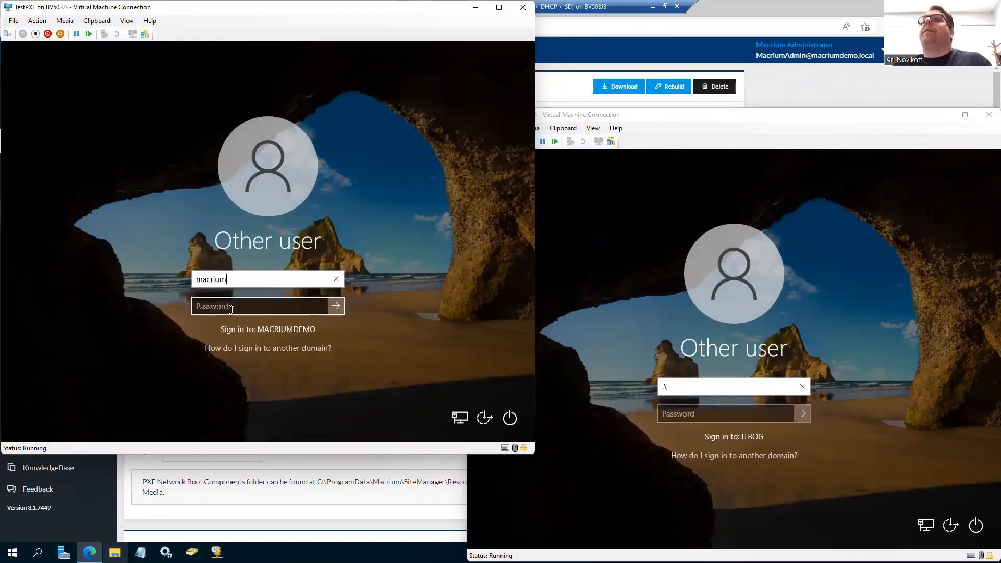
key("Tab")
type("*********")
key("Return")
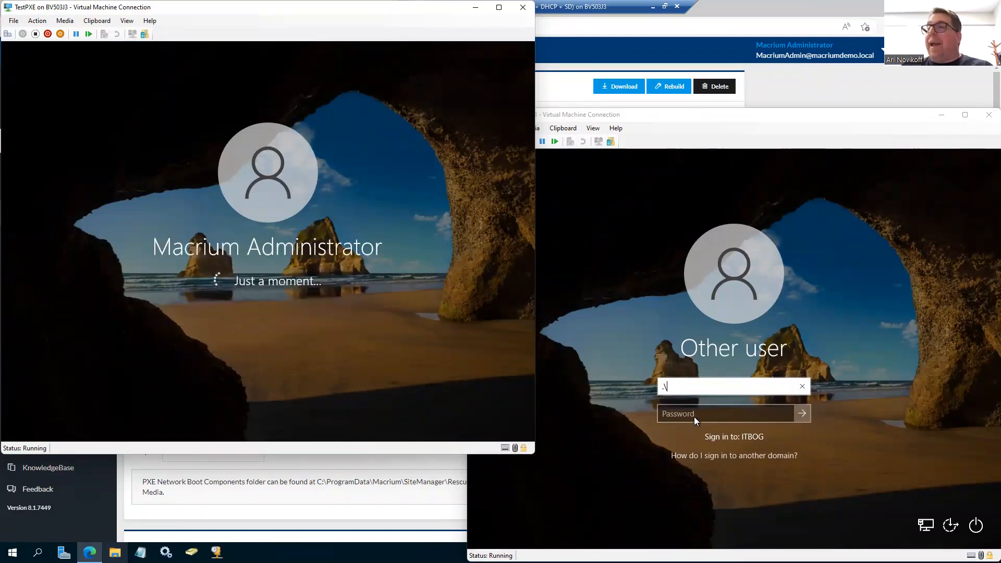
Step: Clear the user name on TestPXE2 and sign in as macriumadmin with the account password
left_click(699, 387)
key("BackSpace")
key("BackSpace")
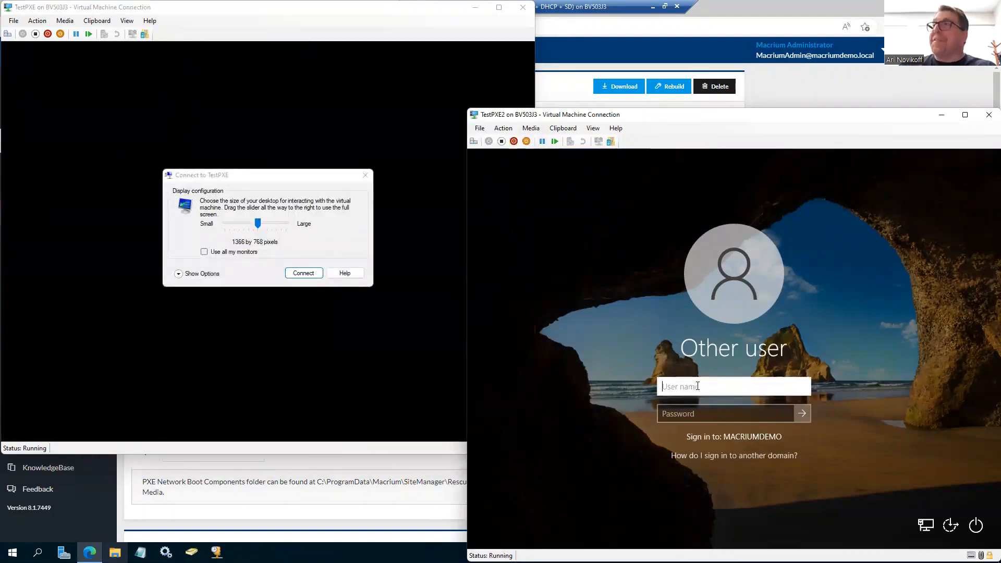
type("macriumadmin")
key("Tab")
type("********")
key("Return")
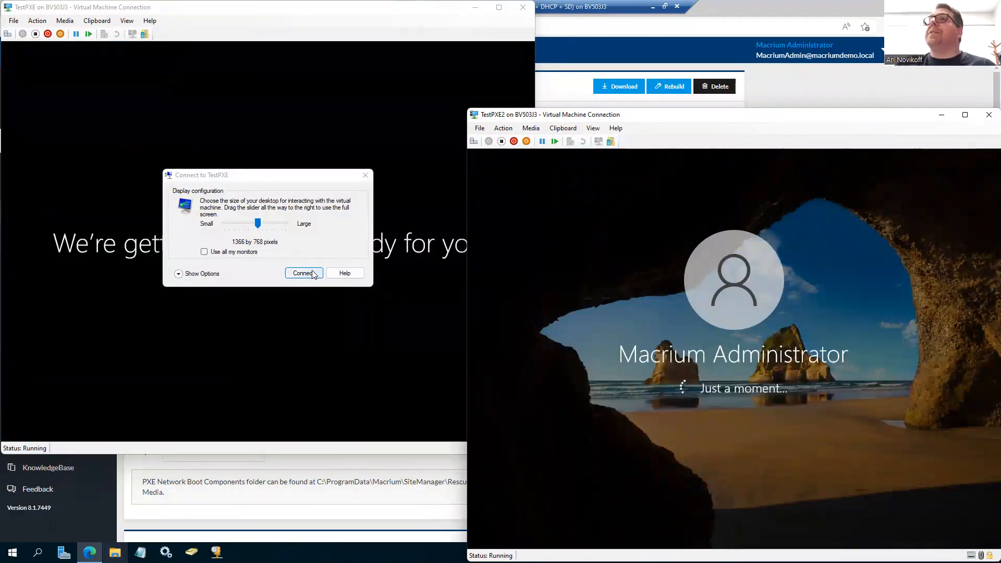
Step: Dismiss the display configuration dialogs for TestPXE and TestPXE2 and bring the TestPXE desktop to the front
left_click(365, 175)
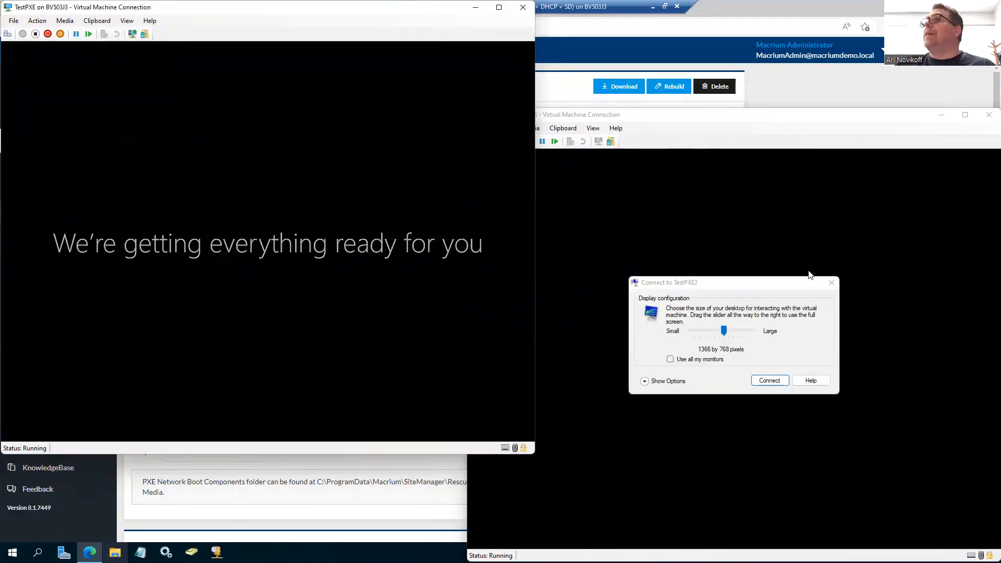
left_click(832, 282)
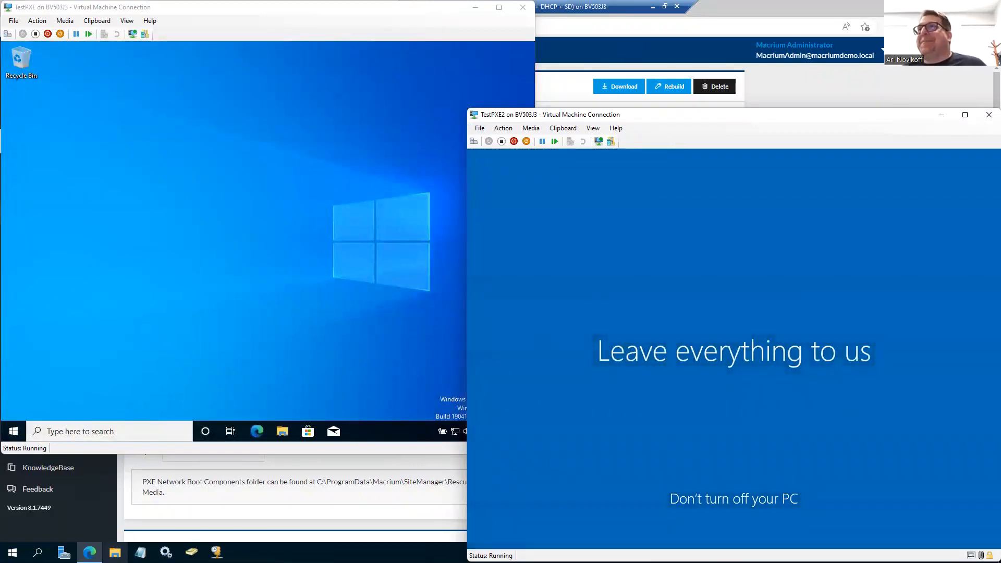
left_click(155, 357)
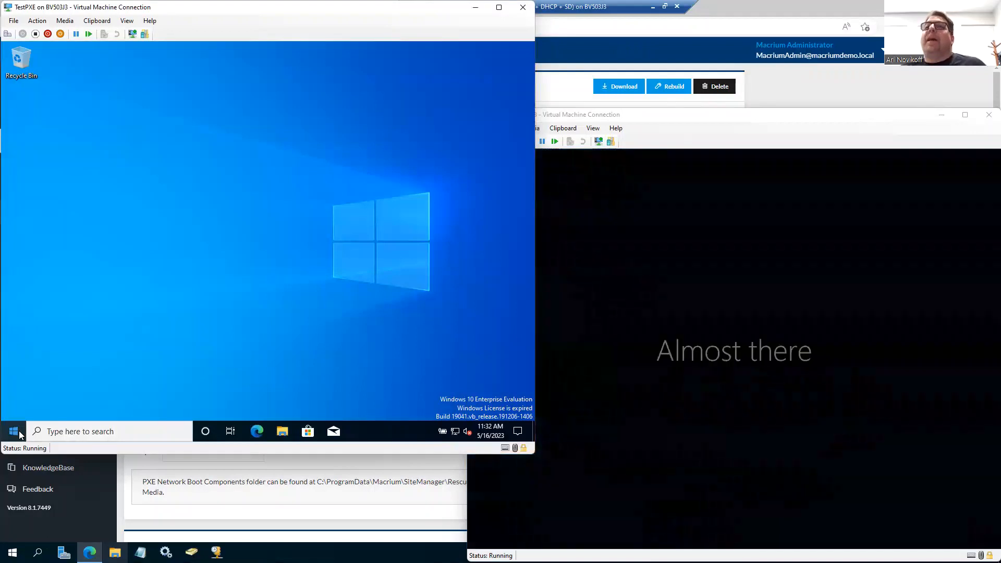
Step: Open the system About page in Windows Settings on TestPXE and check the device name, its domain and the Windows specifications
right_click(19, 435)
left_click(54, 332)
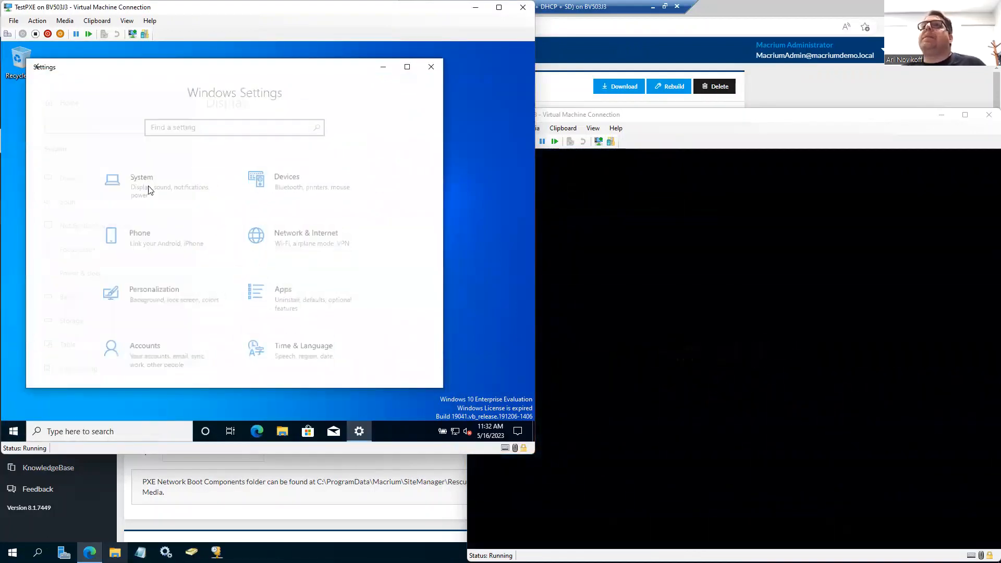
left_click(148, 188)
scroll(52, 359, "down", 5)
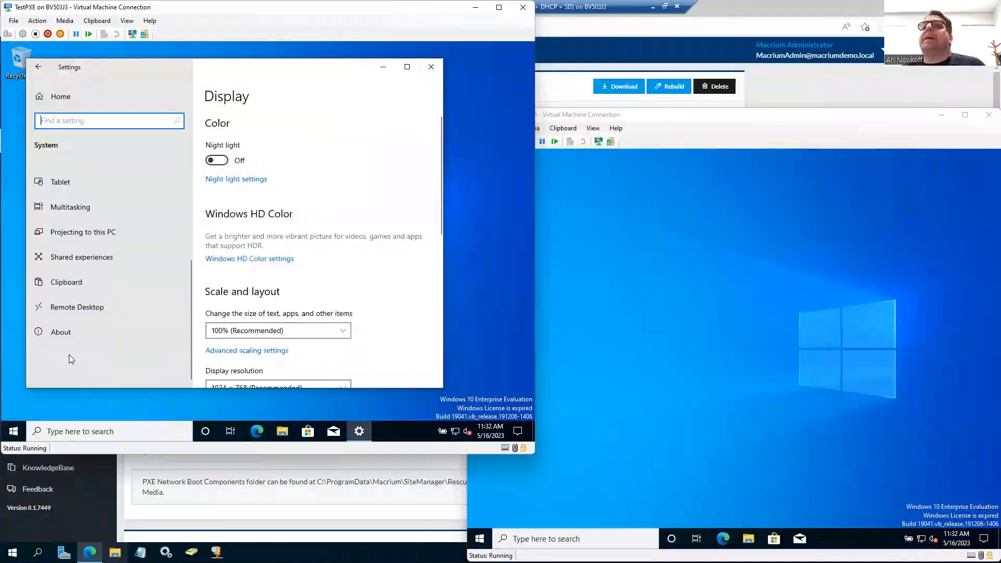
left_click(61, 329)
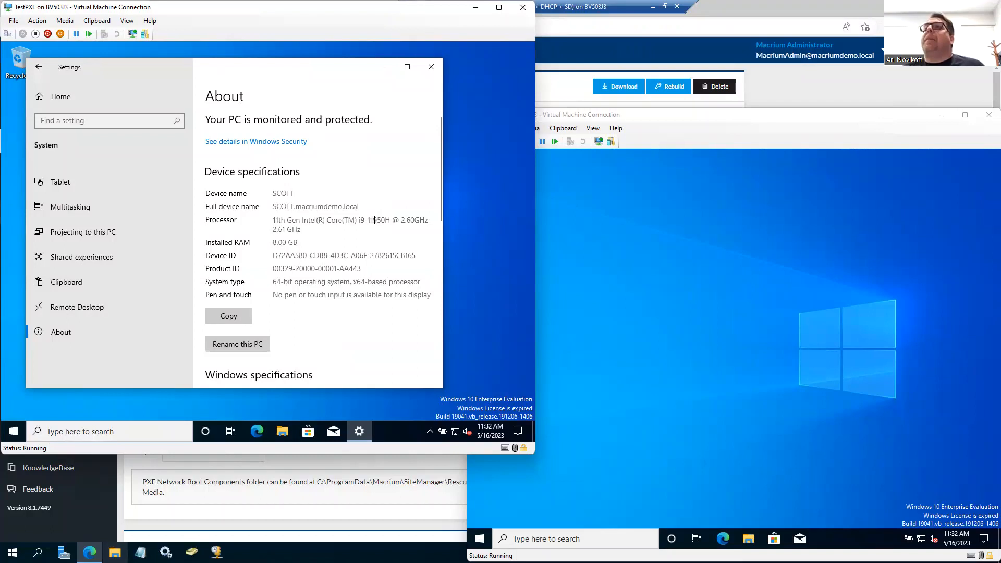
left_click_drag(295, 207, 354, 206)
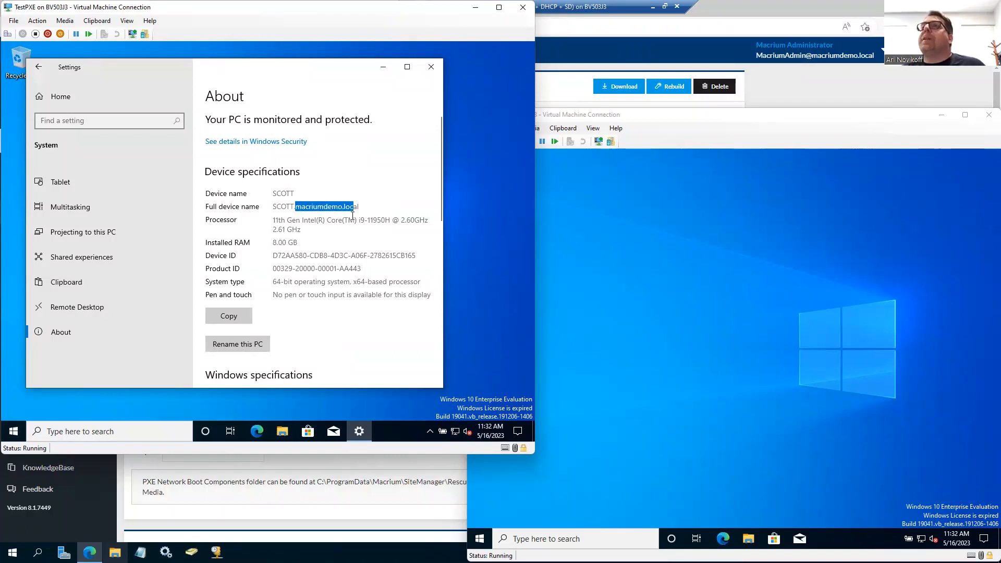
scroll(388, 261, "down", 3)
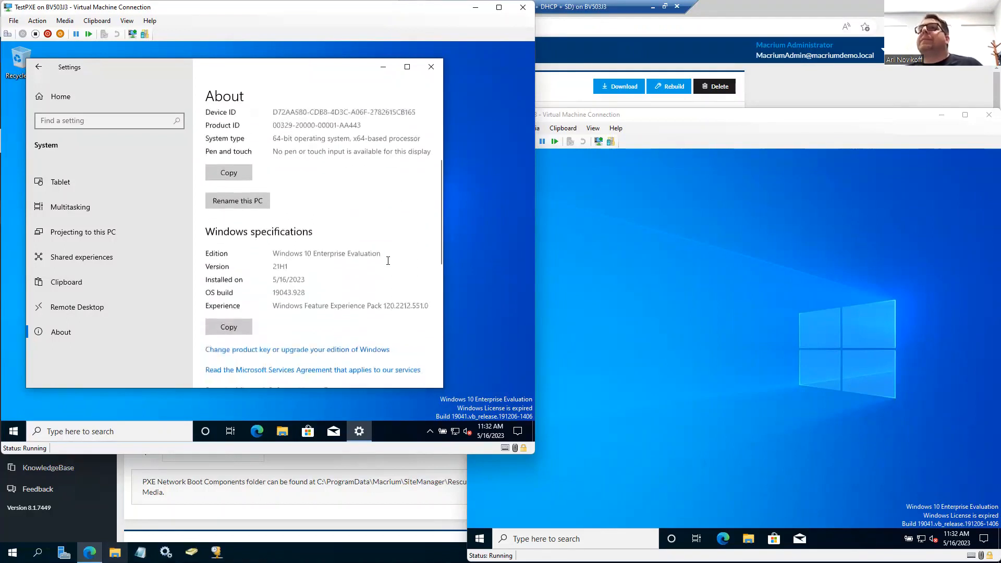
scroll(388, 260, "up", 3)
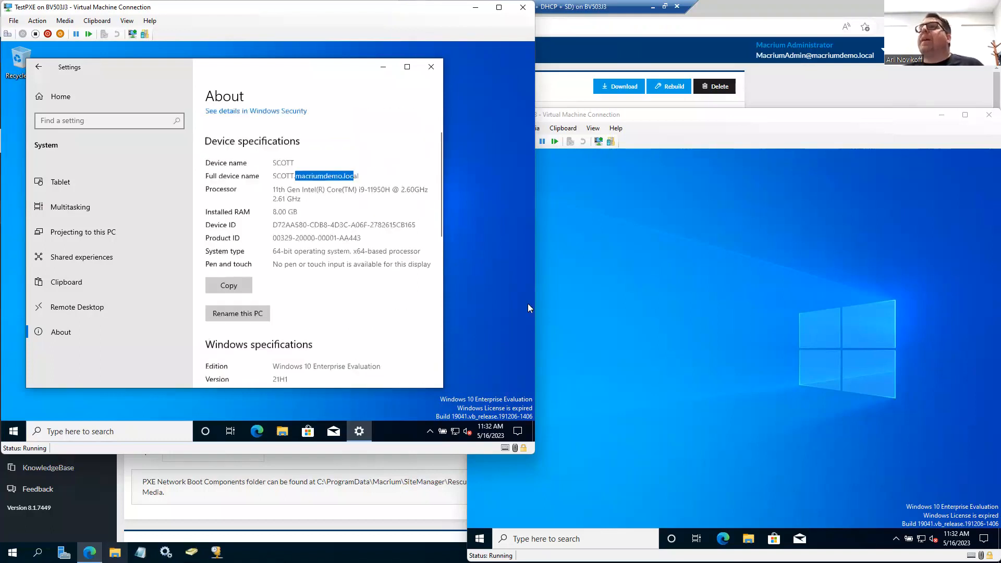
Step: Review the work or school connection in the Accounts settings on TestPXE2 and expand the ITBOGADMIN account under Other users
left_click(592, 440)
right_click(480, 539)
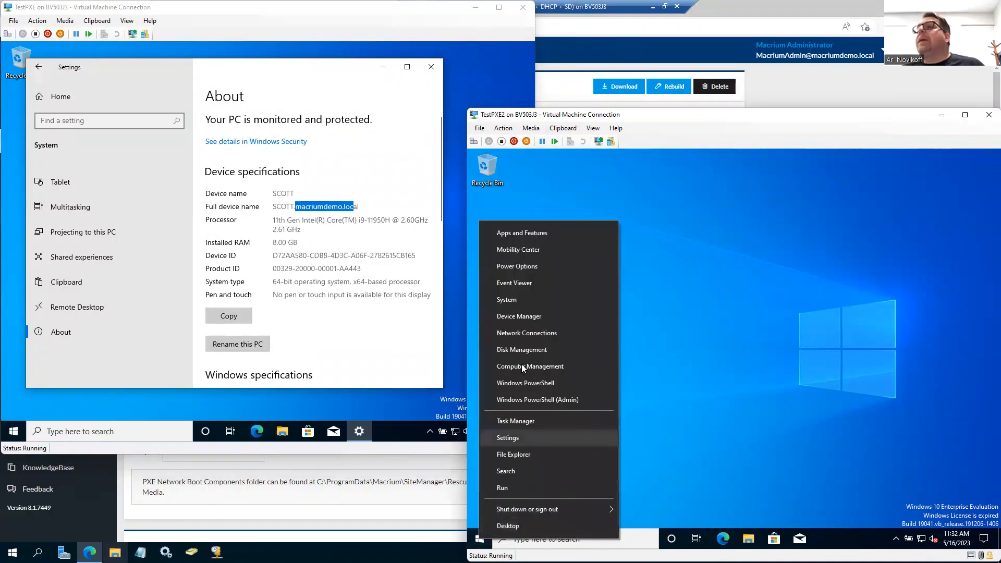
left_click(509, 440)
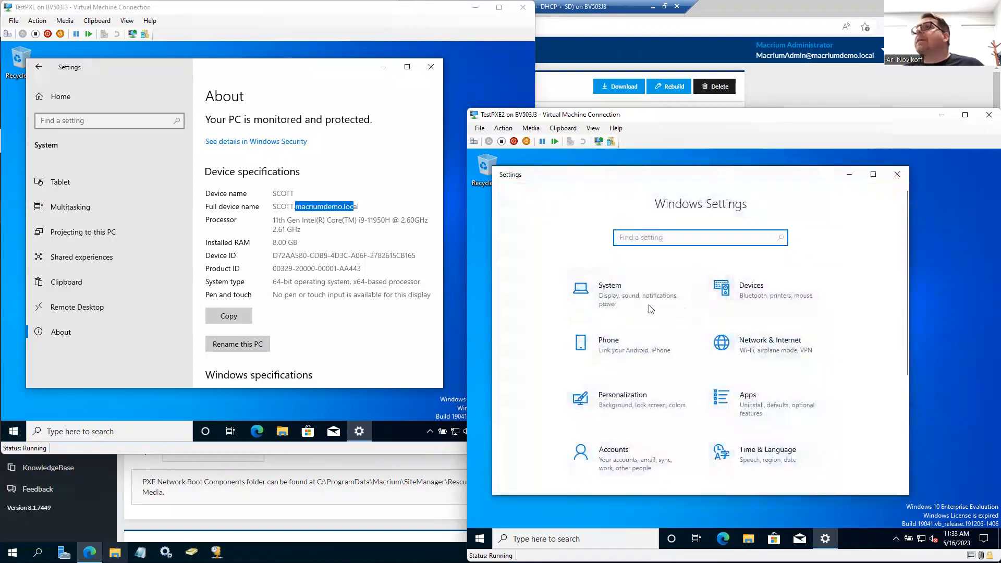
left_click(632, 446)
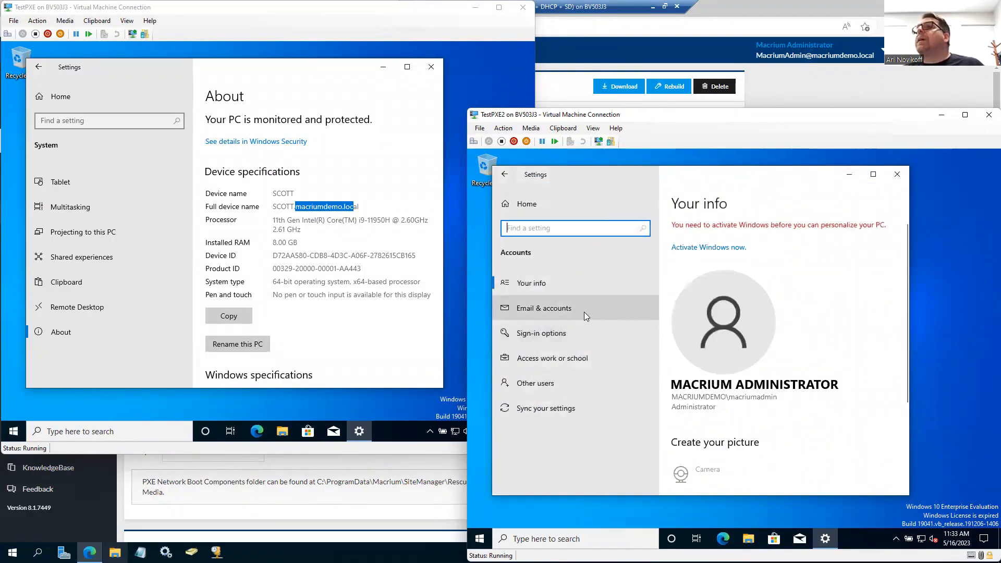
left_click(552, 311)
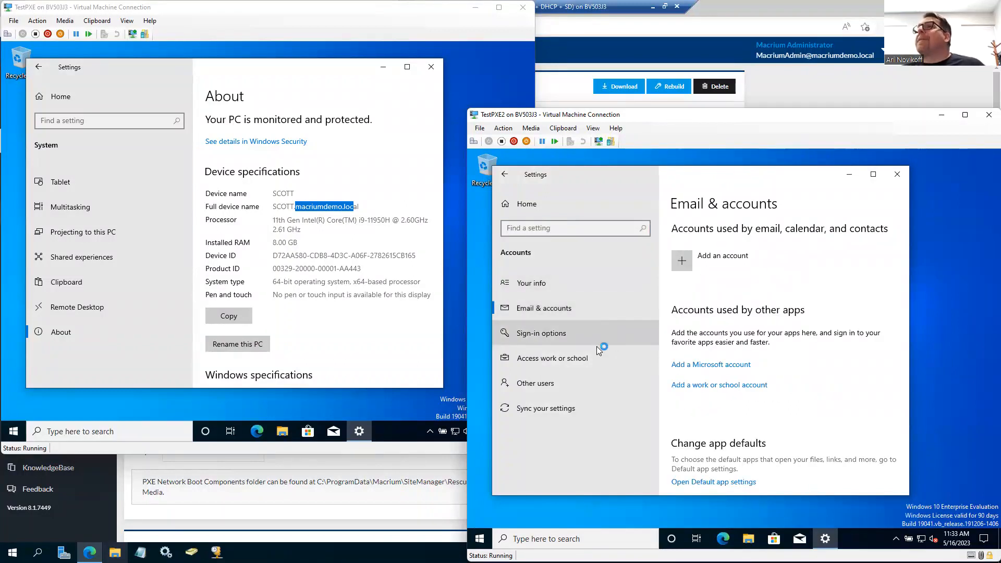
left_click(582, 353)
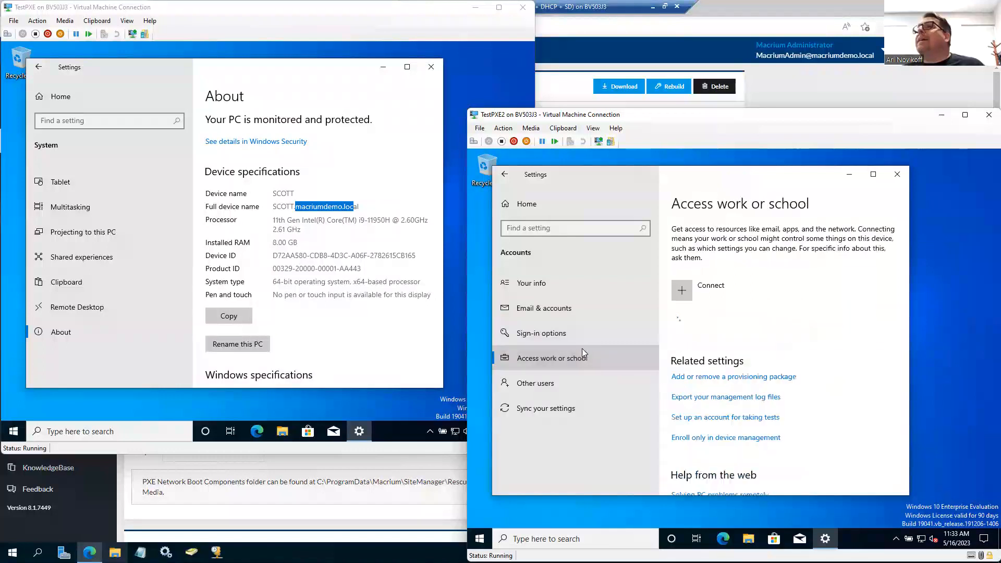
left_click(554, 388)
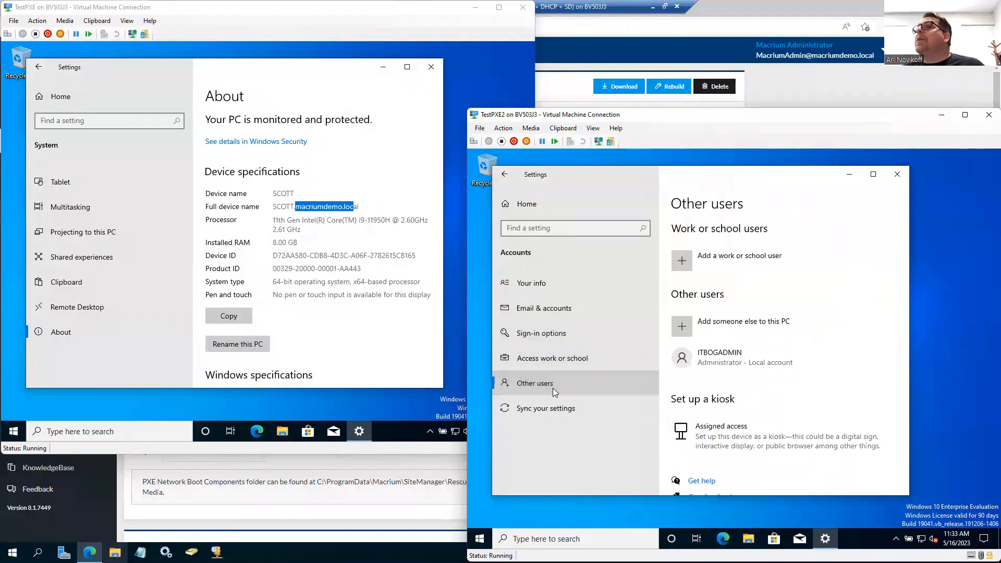
left_click(724, 362)
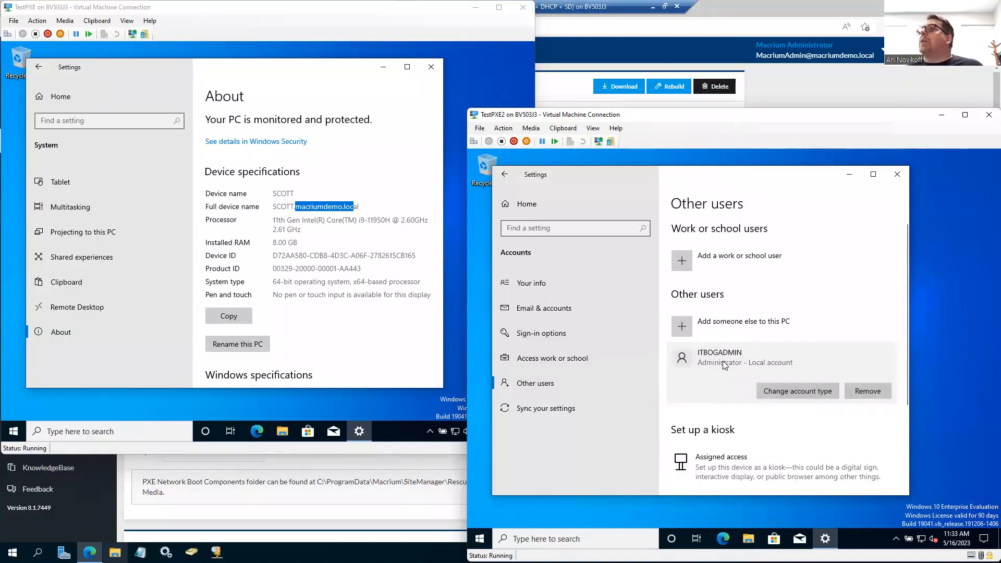